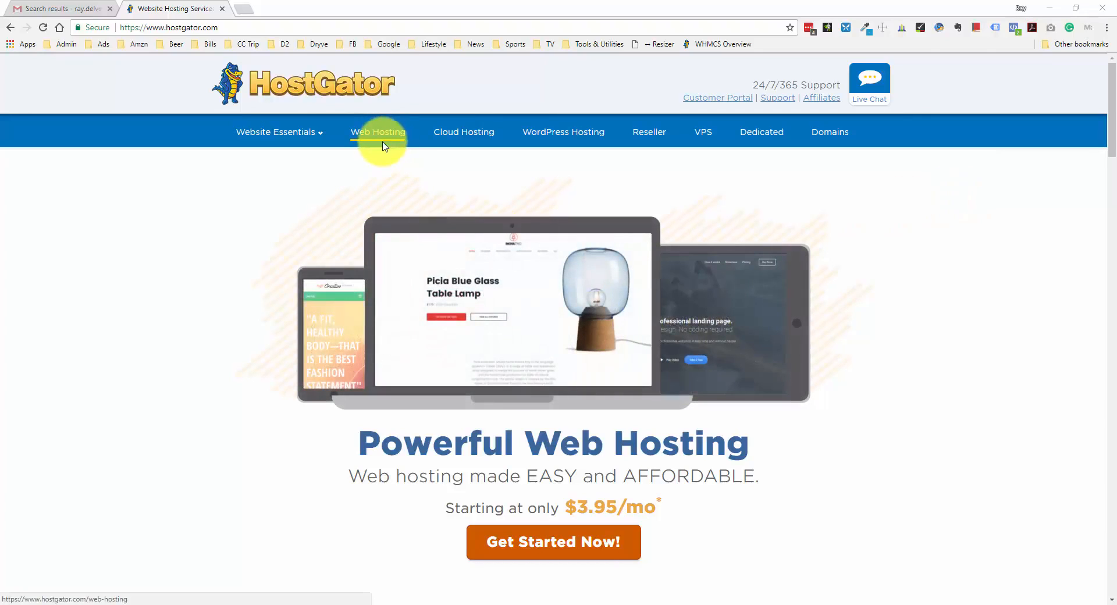
Open HostGator's web hosting plans and choose Sign Up Now for the Hatchling plan
click(541, 553)
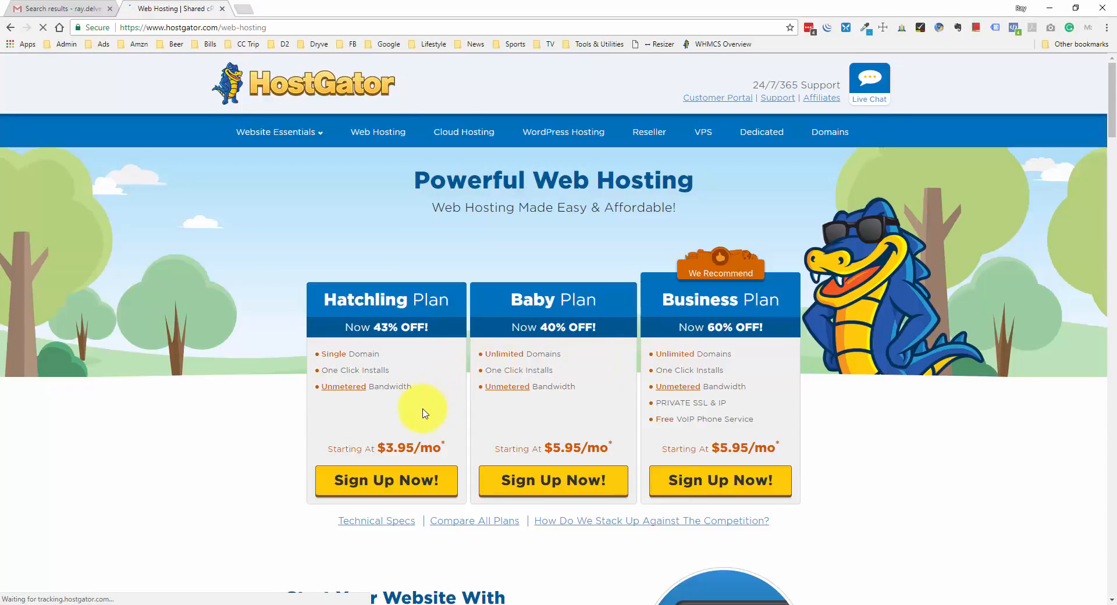
click(417, 490)
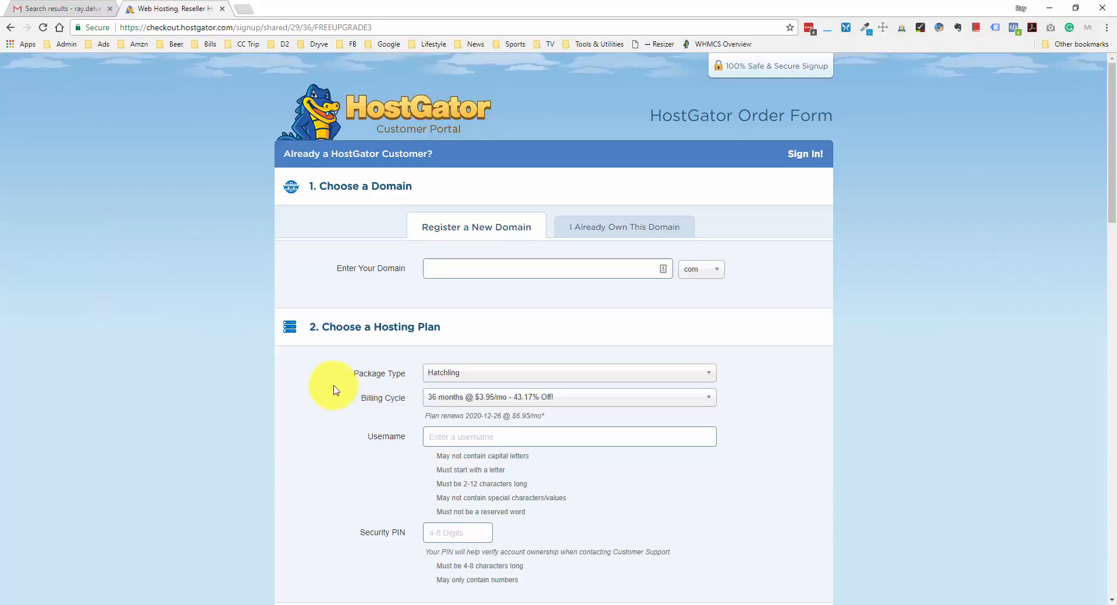
Under Register a New Domain, search for the new .com domain name and add it to the order
click(620, 230)
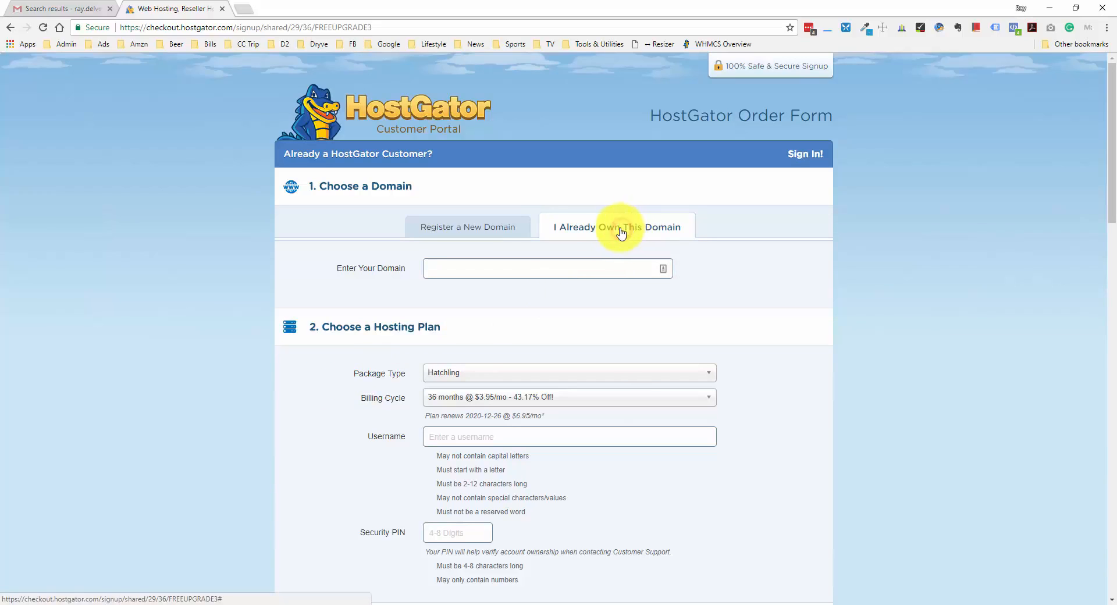
click(501, 232)
click(491, 270)
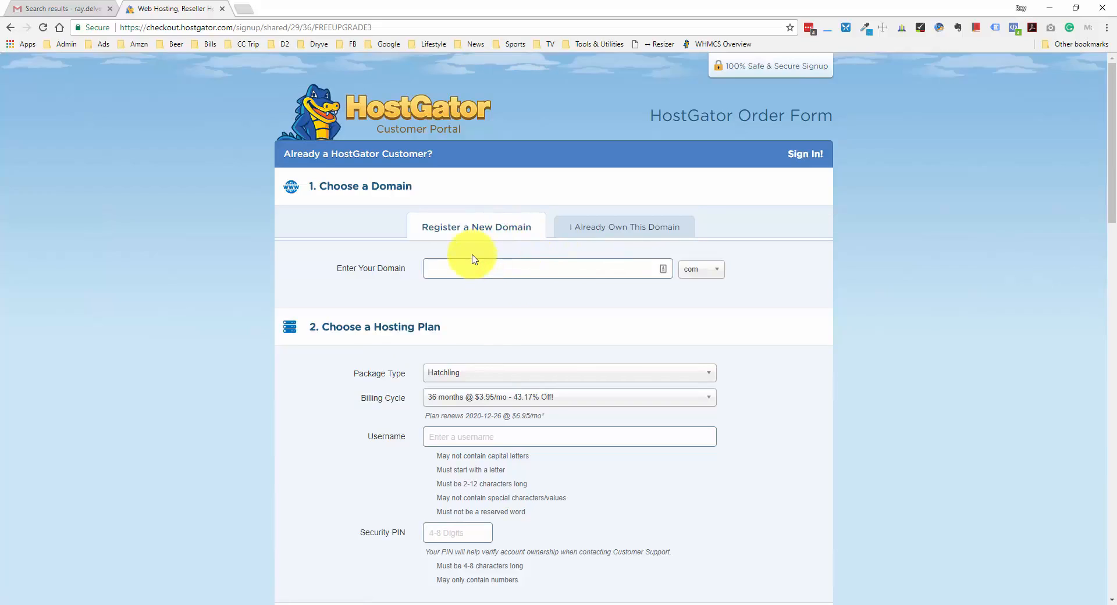
text(raydelvec)
click(758, 273)
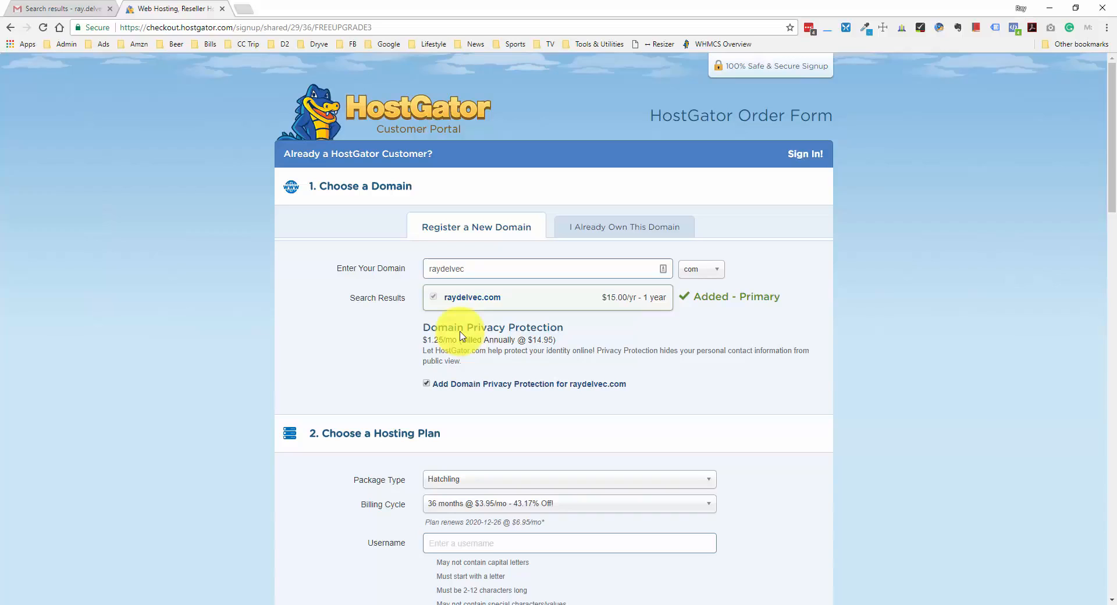
Uncheck Add Domain Privacy Protection and keep Hatchling as the package type
click(426, 383)
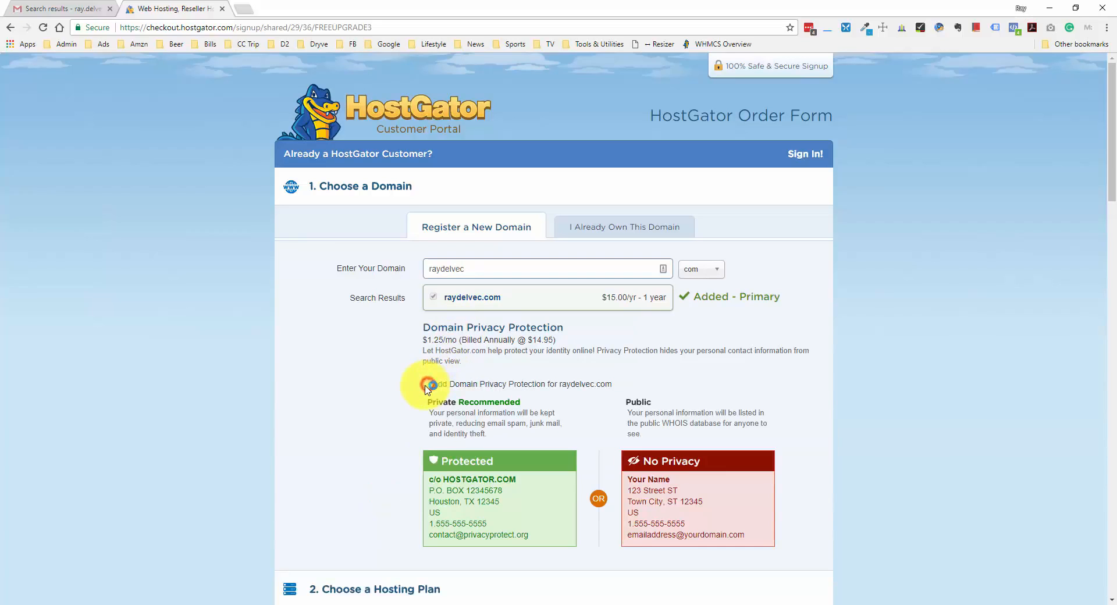
scroll(418, 407, down, 7)
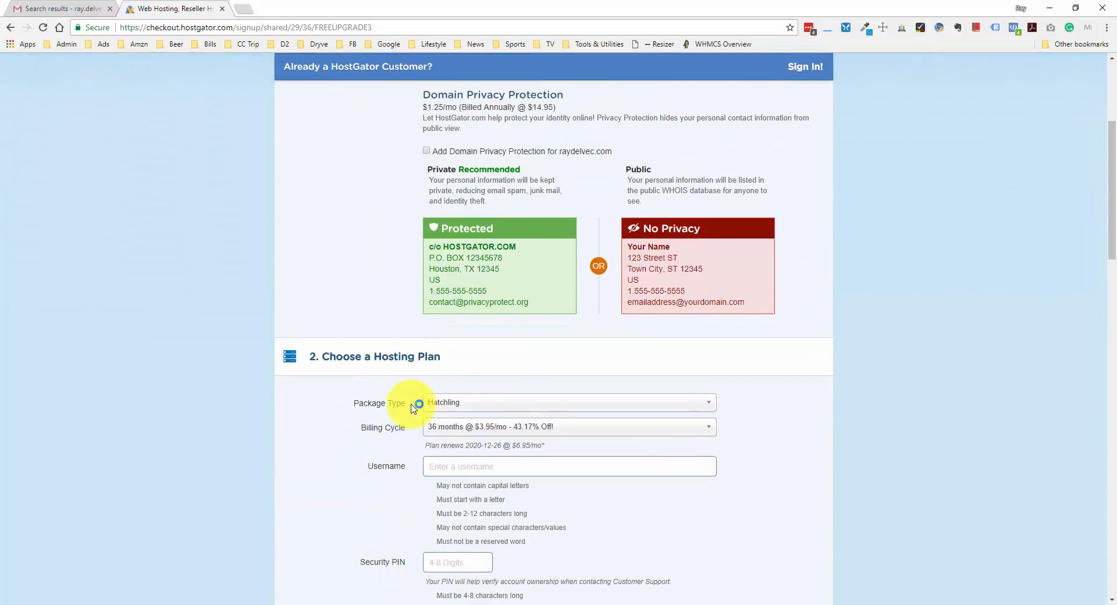
scroll(362, 379, down, 1)
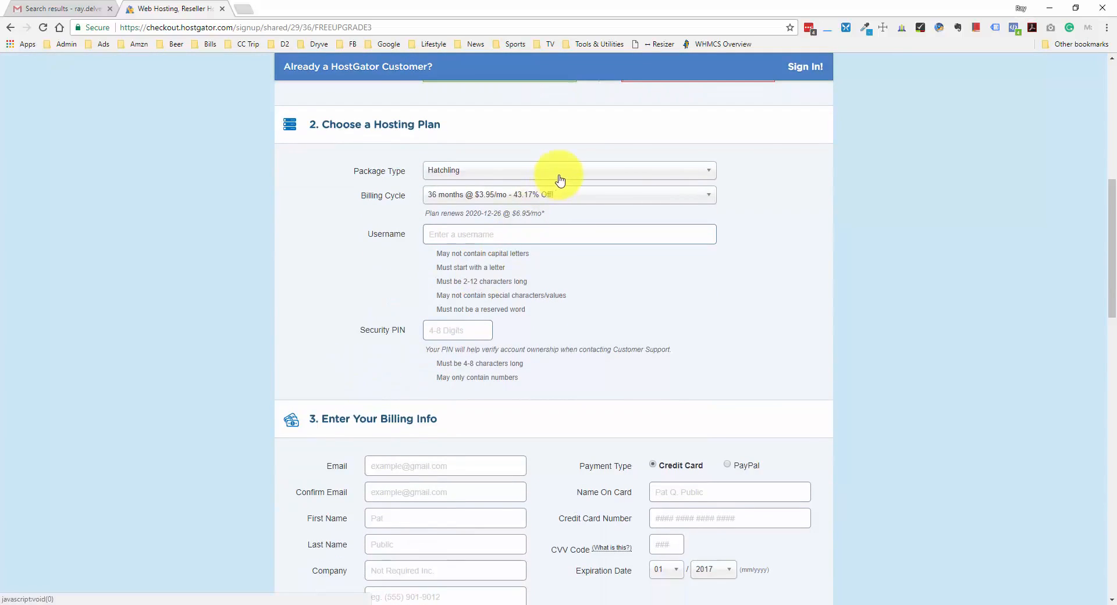
click(701, 172)
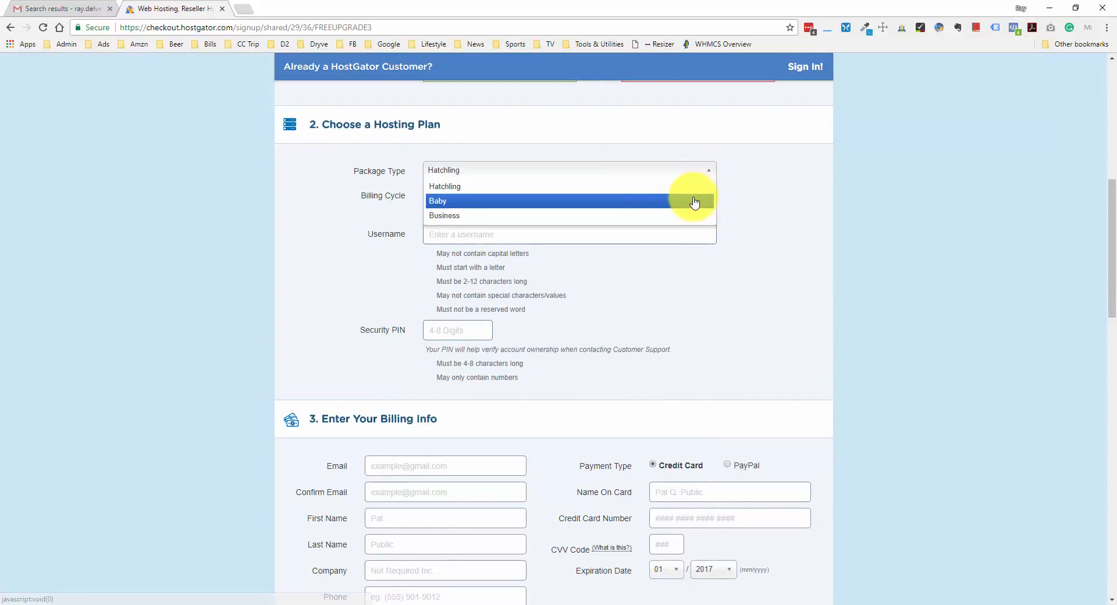
click(726, 172)
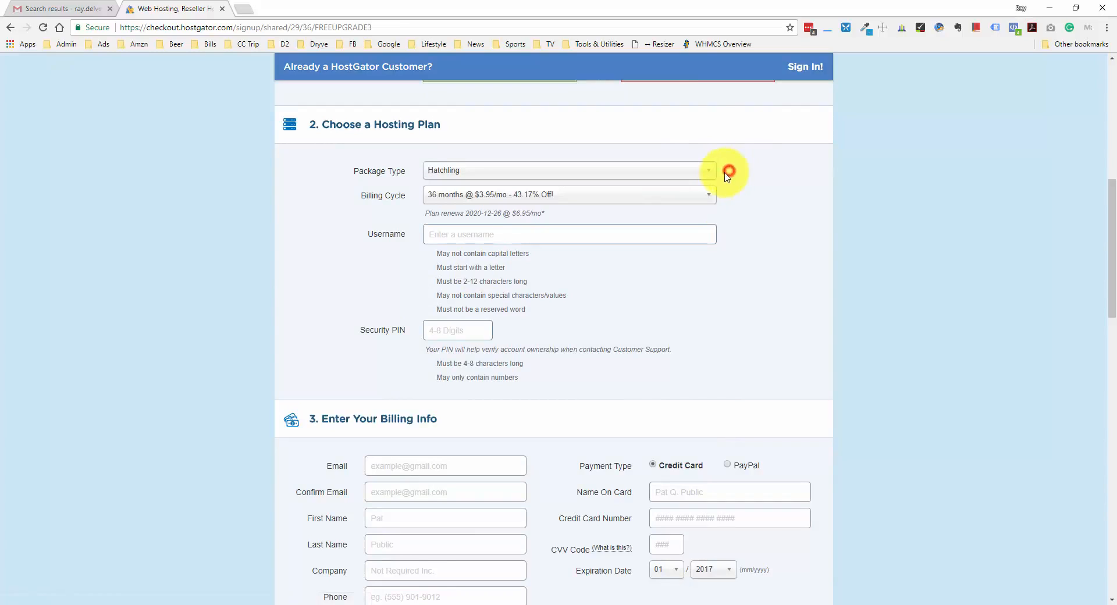
Switch billing to 1 month at $10.95/mo and enter an account username and security PIN
click(648, 198)
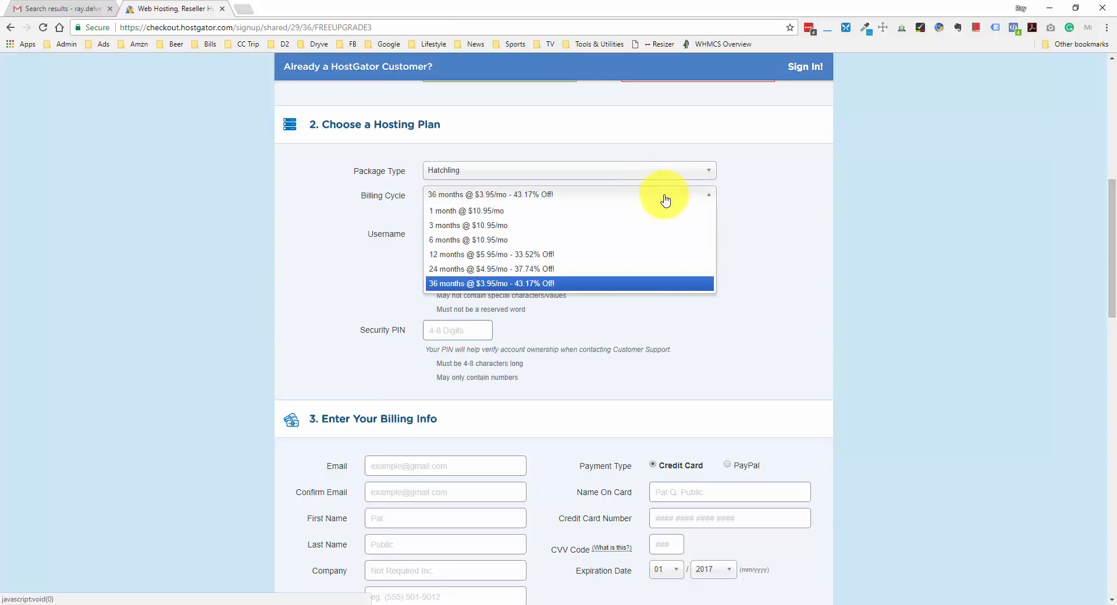
click(523, 212)
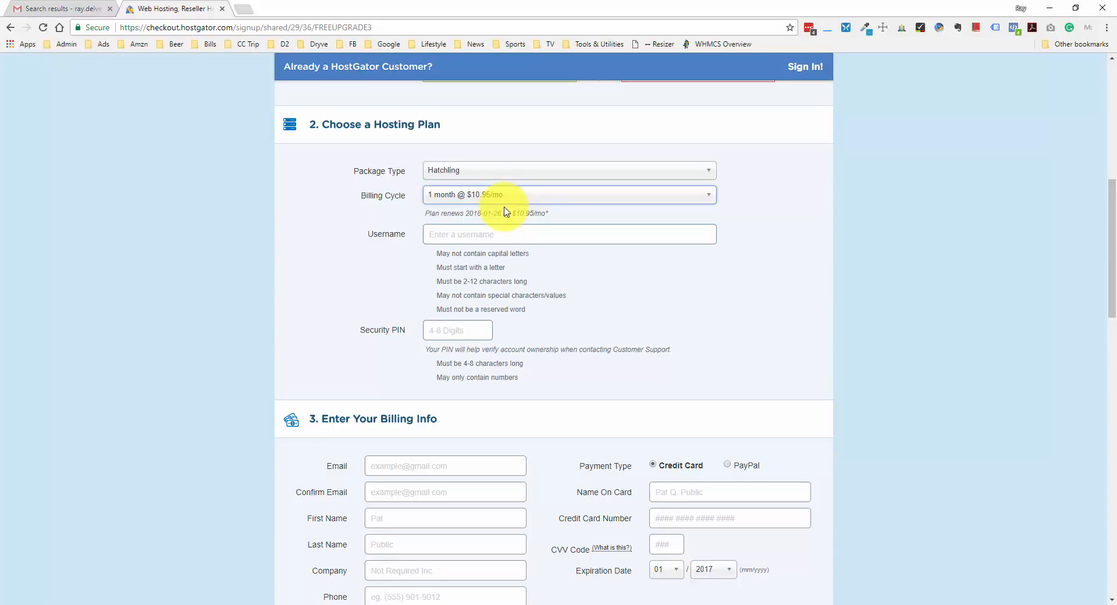
click(494, 232)
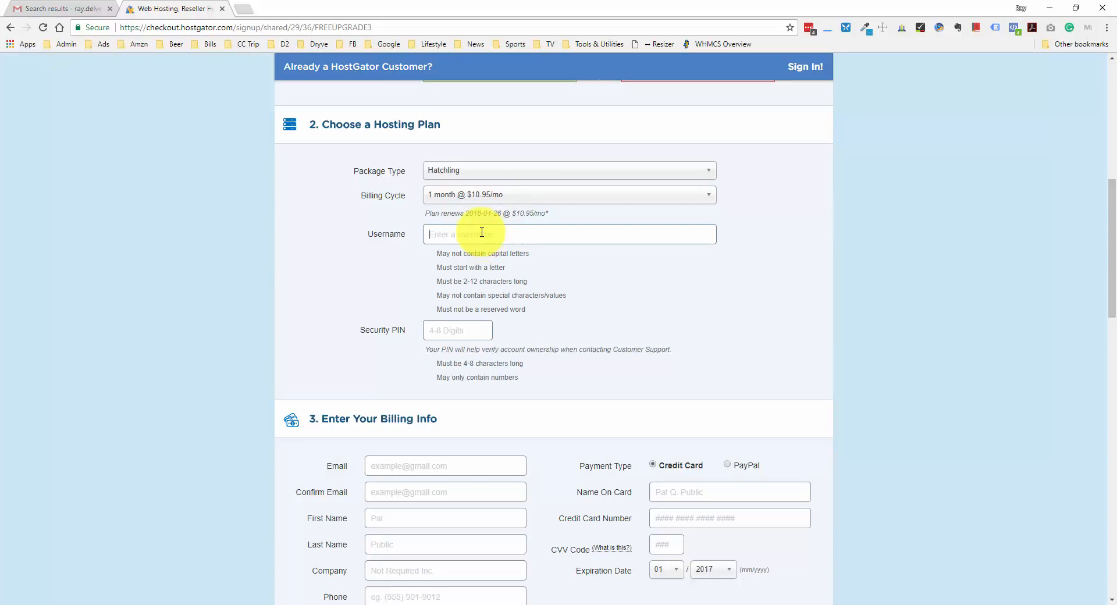
text(raydelvec)
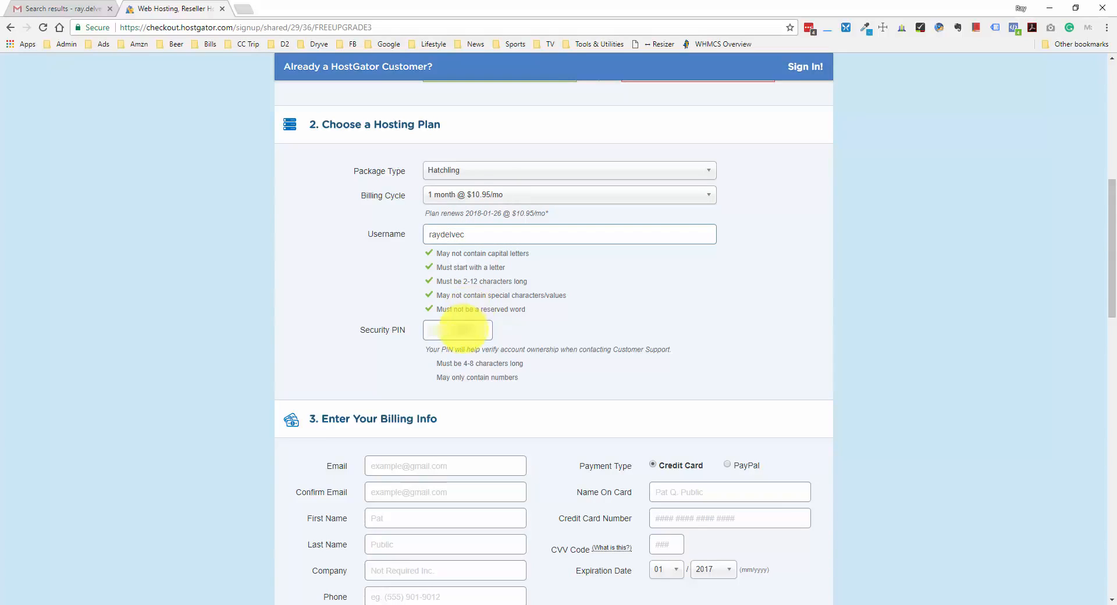
click(463, 330)
text(123)
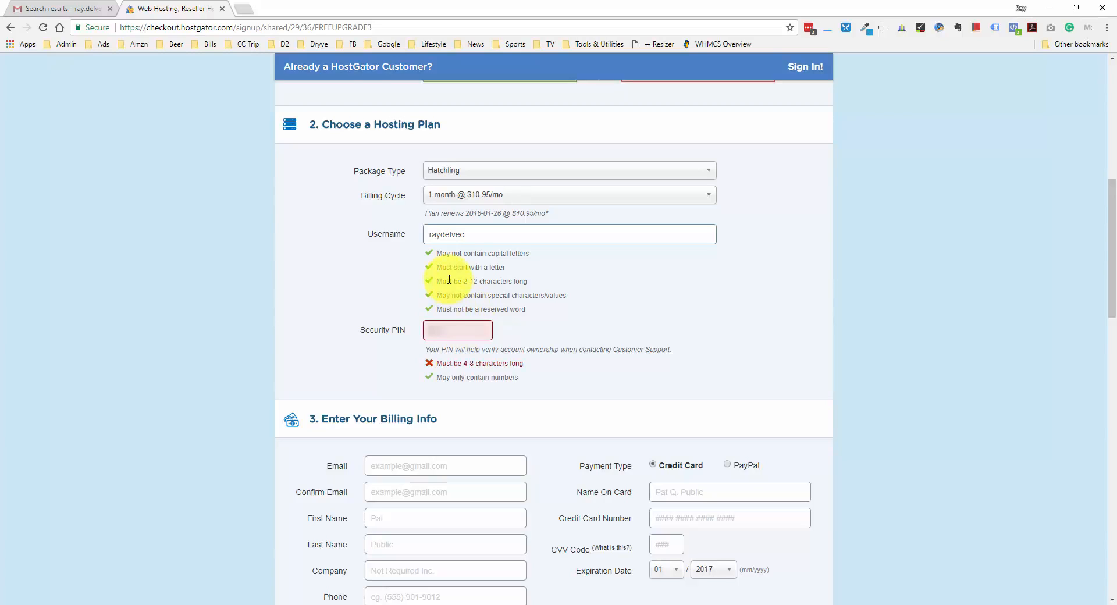
text(4)
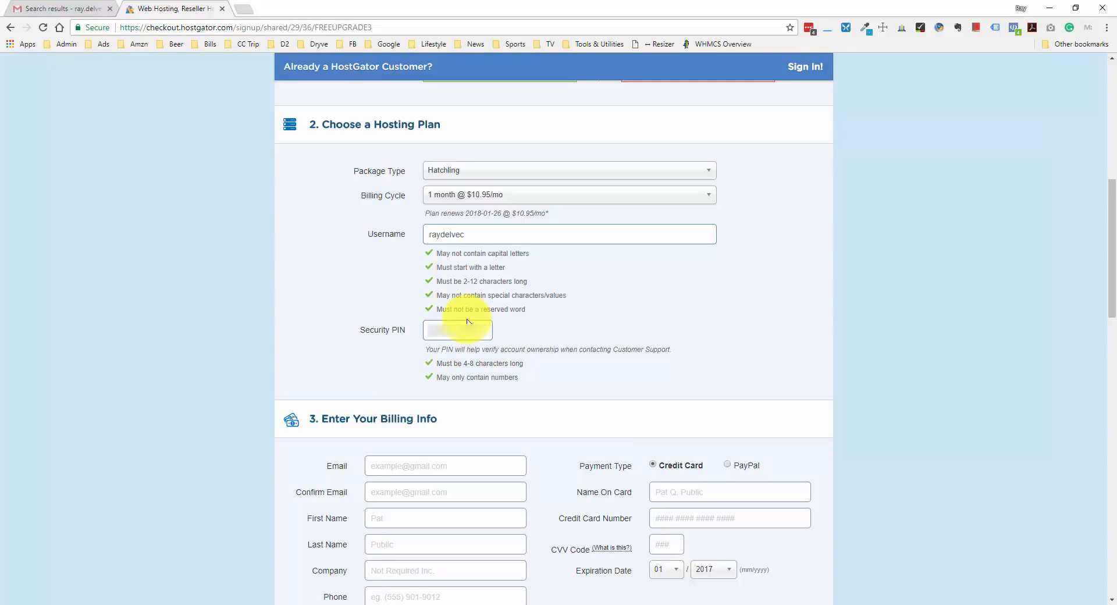
Uncheck the SiteLock and CodeGuard Backup add-ons, bringing the amount due to $25.95
scroll(941, 293, down, 5)
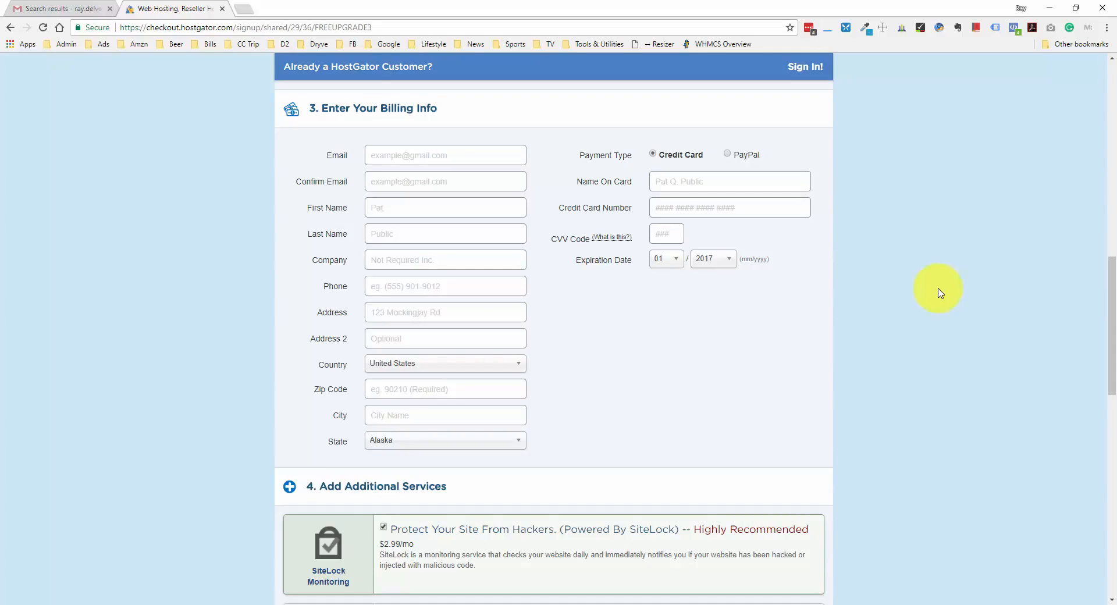
scroll(938, 293, down, 6)
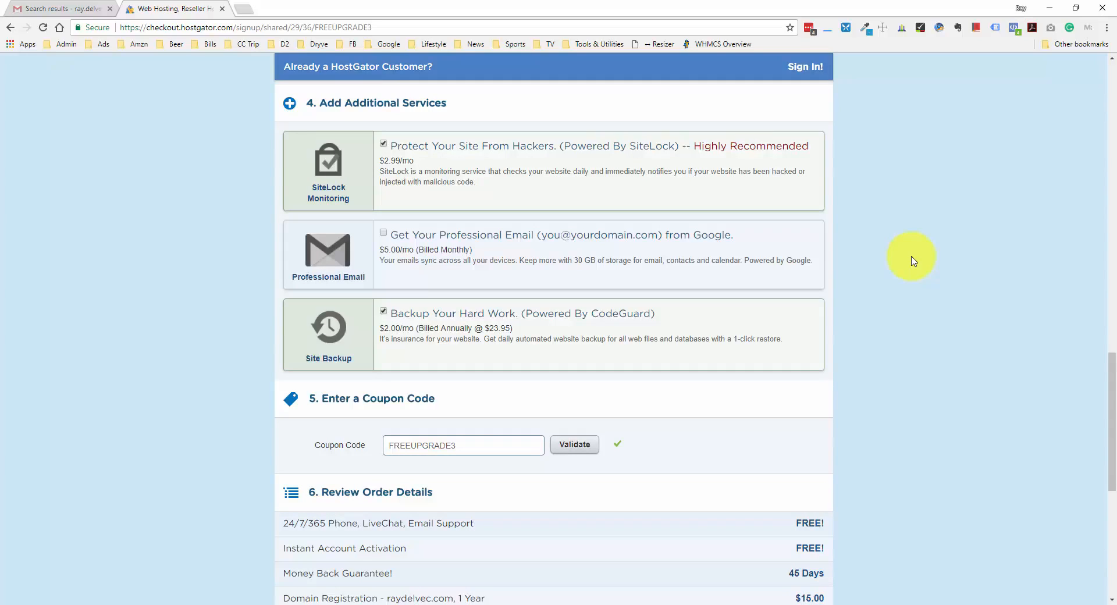
click(383, 144)
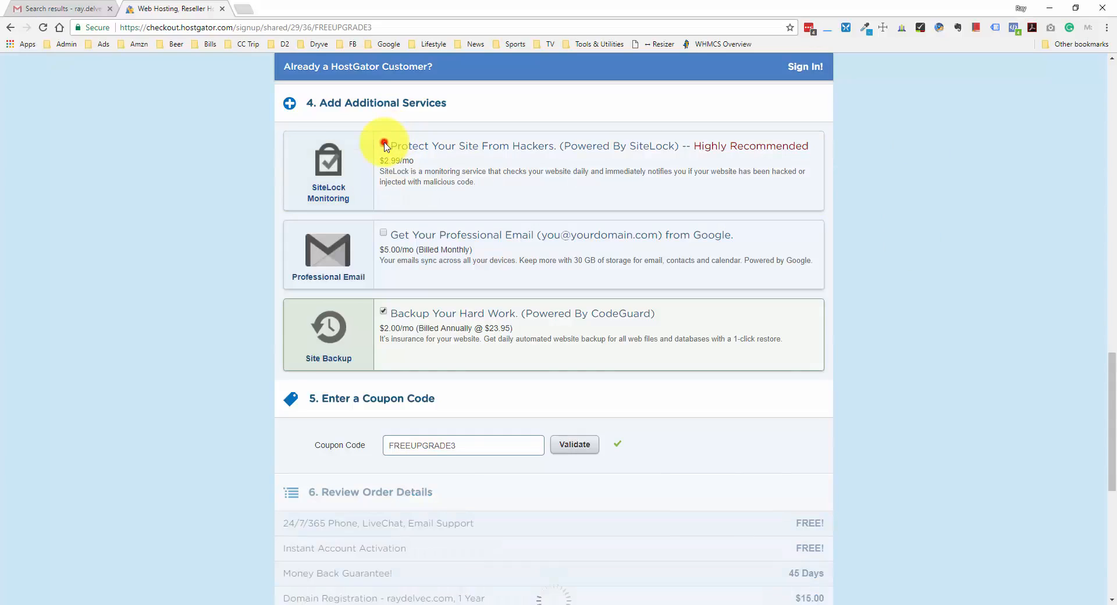
click(383, 311)
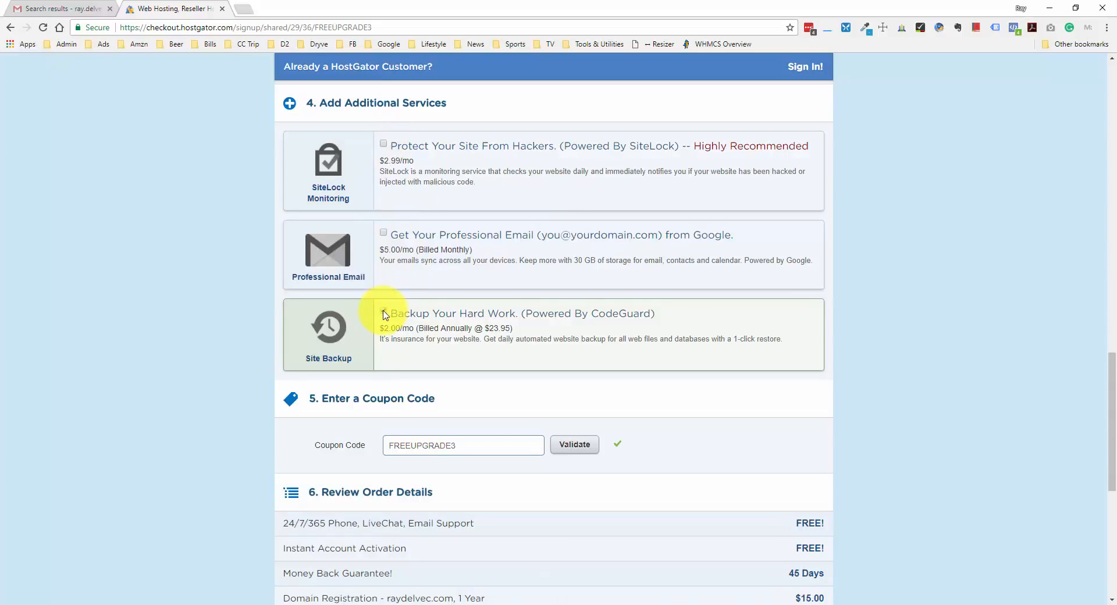
scroll(505, 211, down, 4)
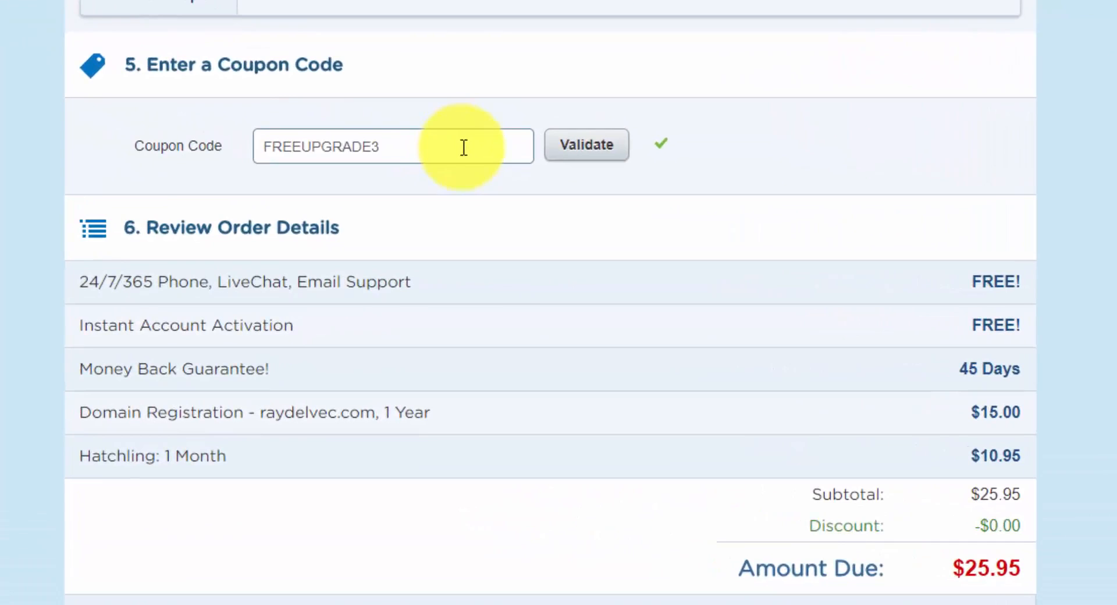
Apply coupon 1WPHOSTING to cut the total to $12.96, accept the terms and check out
double_click(504, 213)
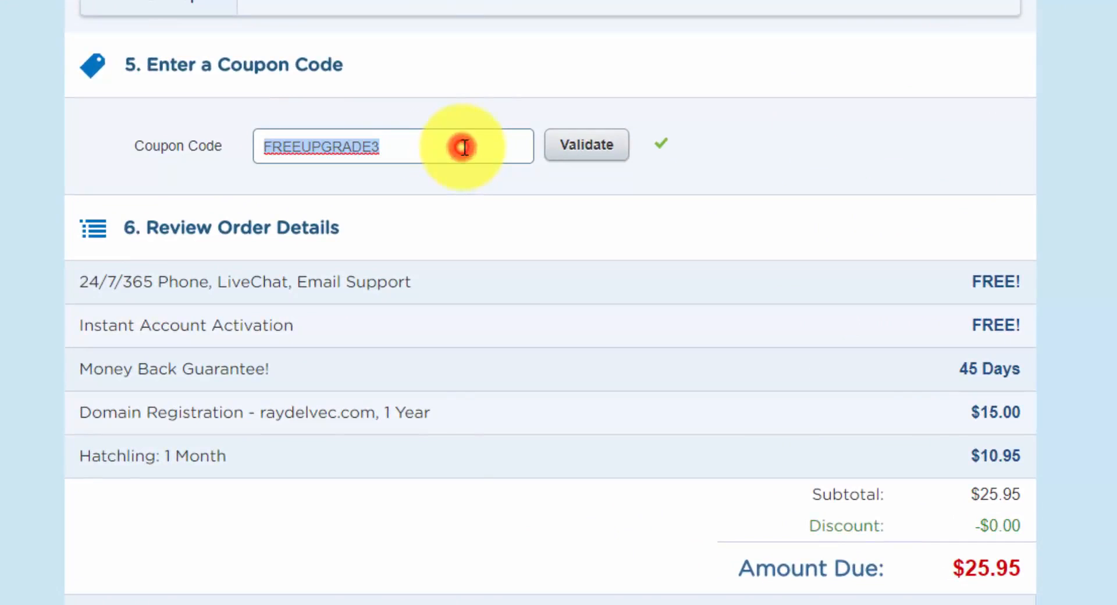
text(1W)
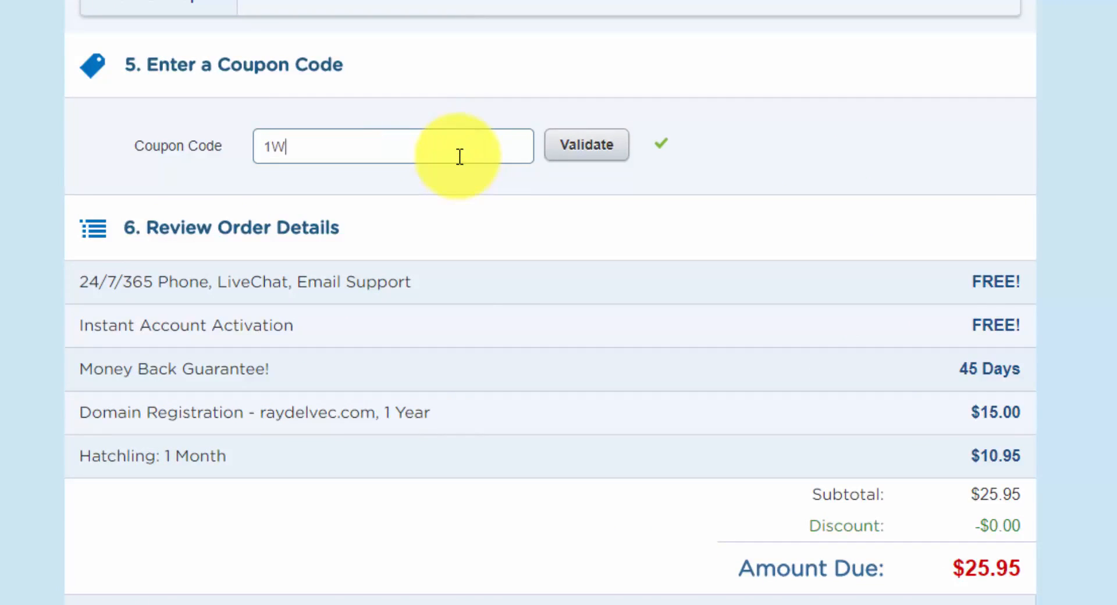
text(PHOSTING)
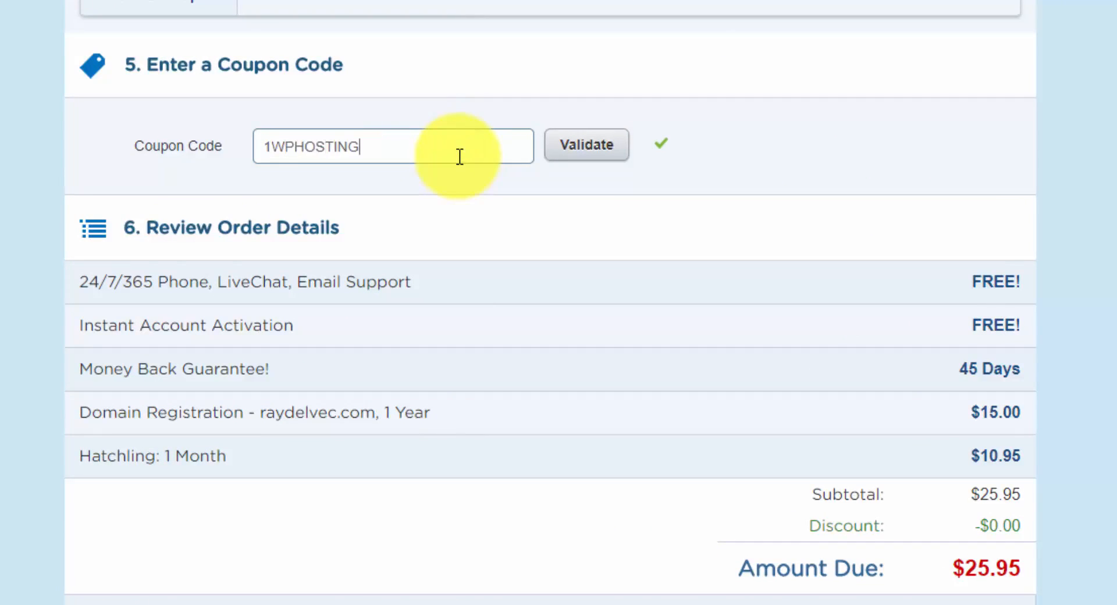
click(589, 153)
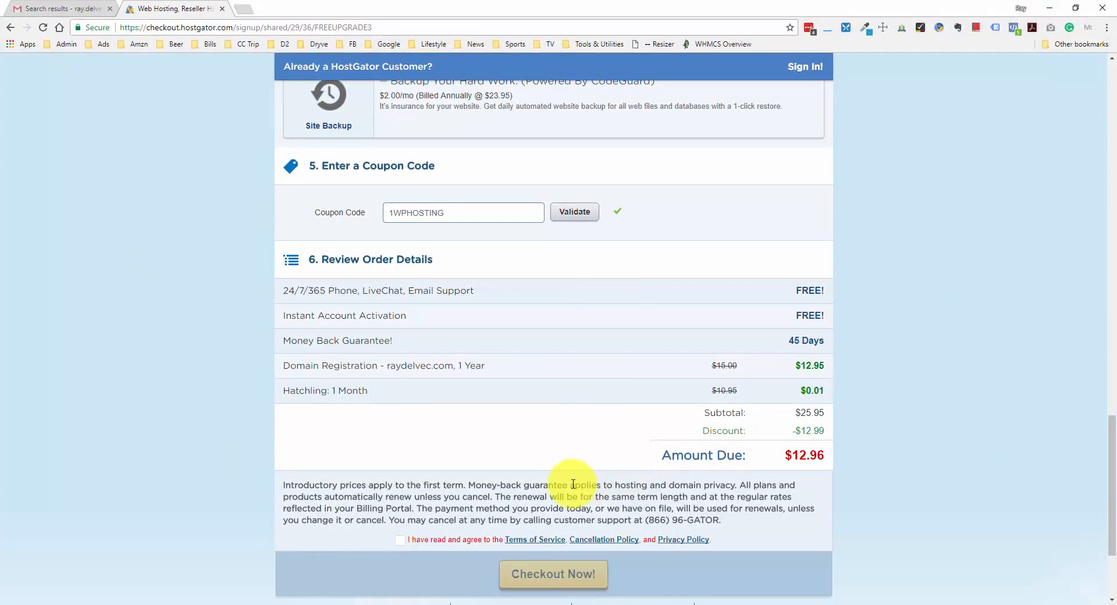
click(401, 540)
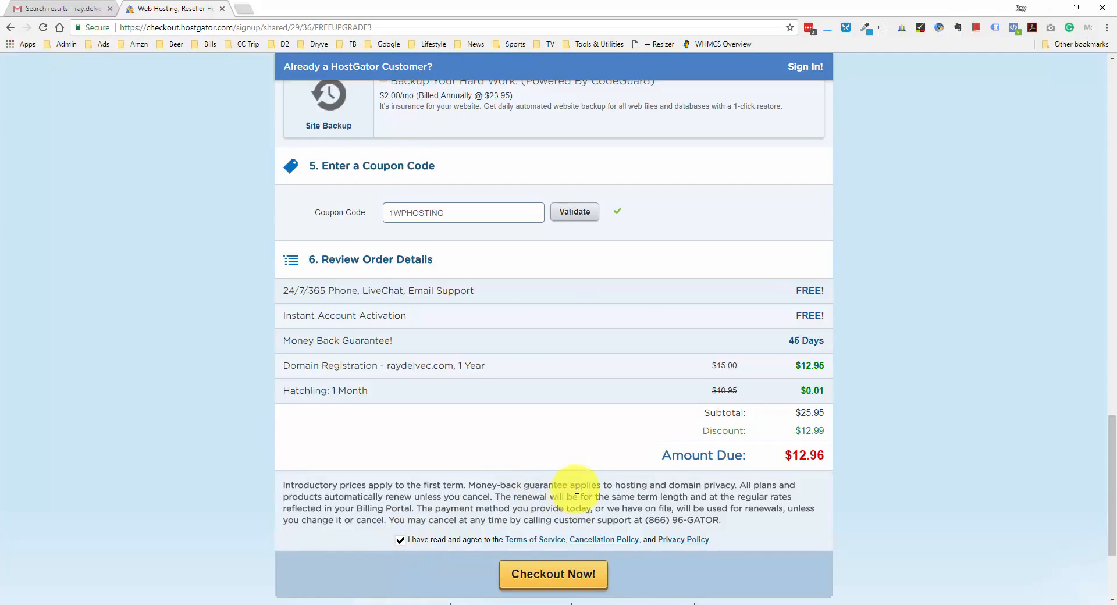
click(587, 575)
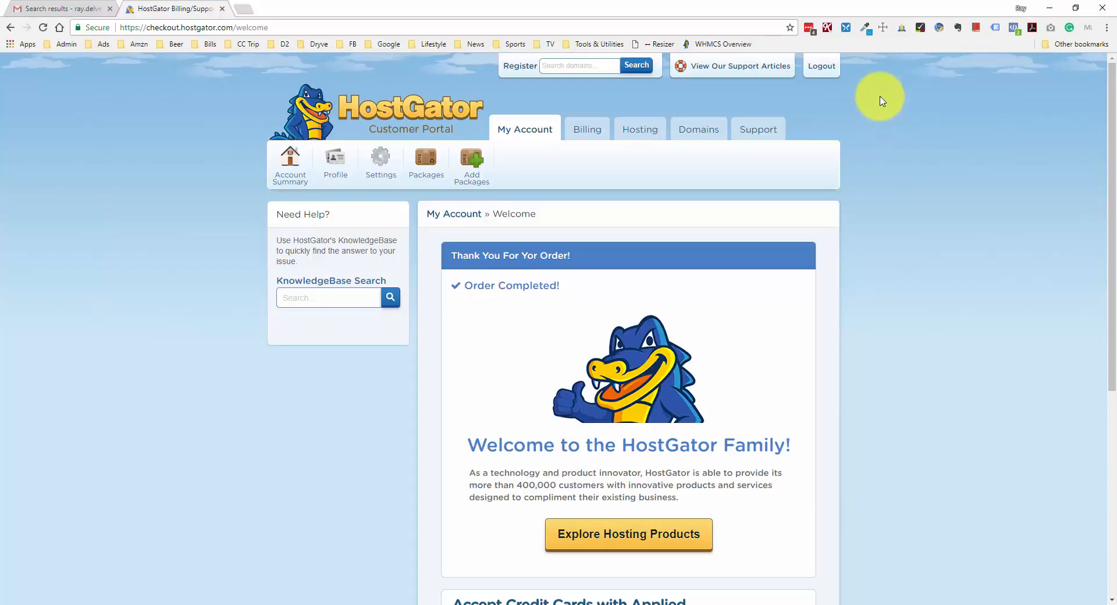
Switch to the Gmail tab listing the three HostGator emails
click(81, 8)
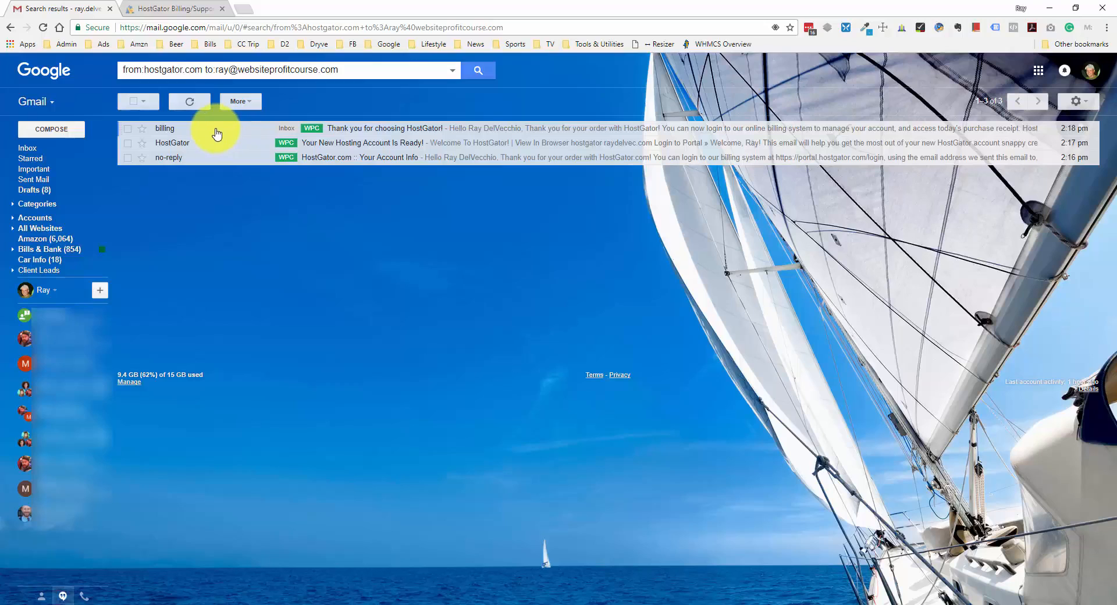
click(173, 10)
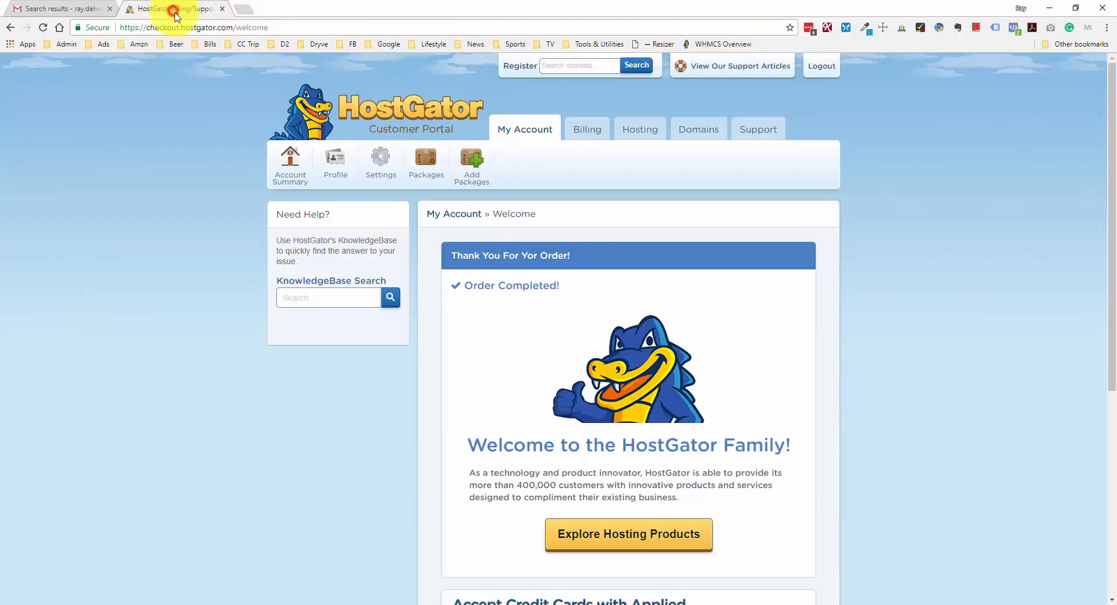
click(72, 13)
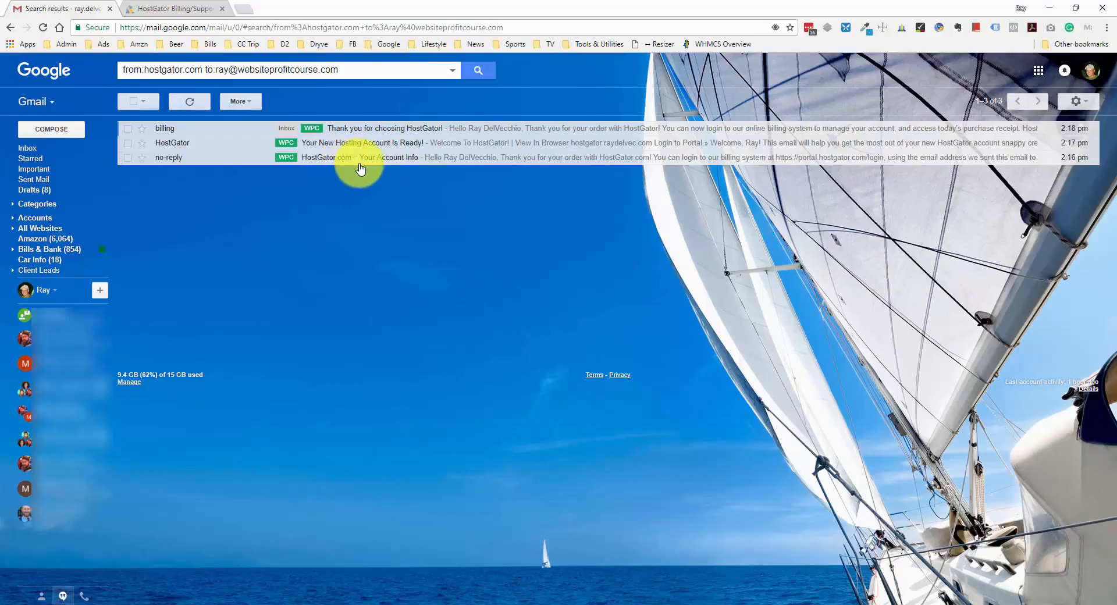
Open the 'Your Account Info' email and follow its Your Control Panel link
click(402, 165)
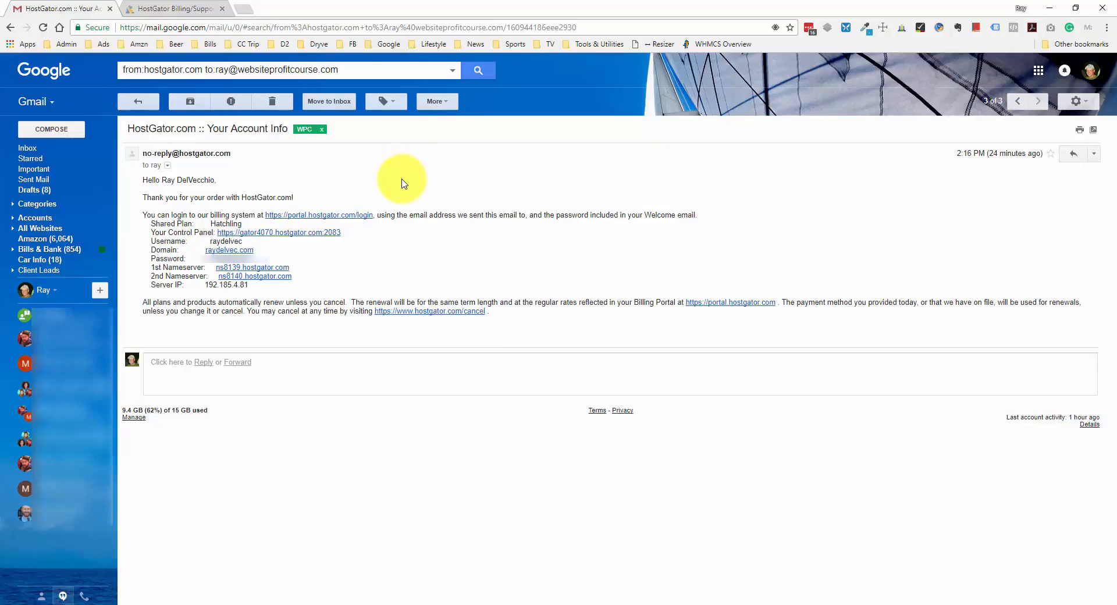
click(286, 237)
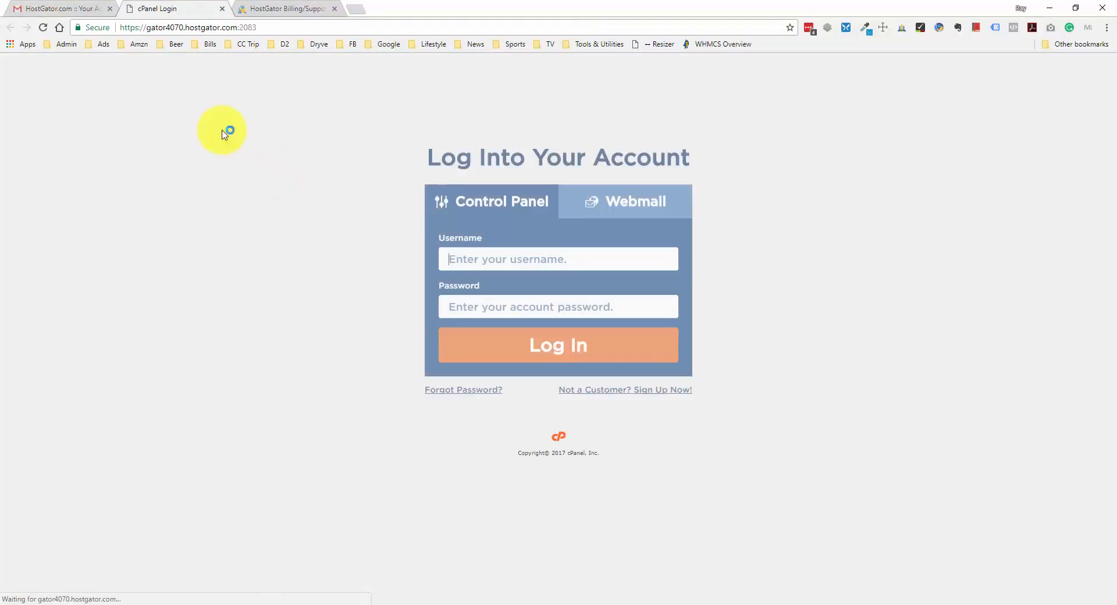
Copy the account username from the email into the cPanel login username field
click(87, 8)
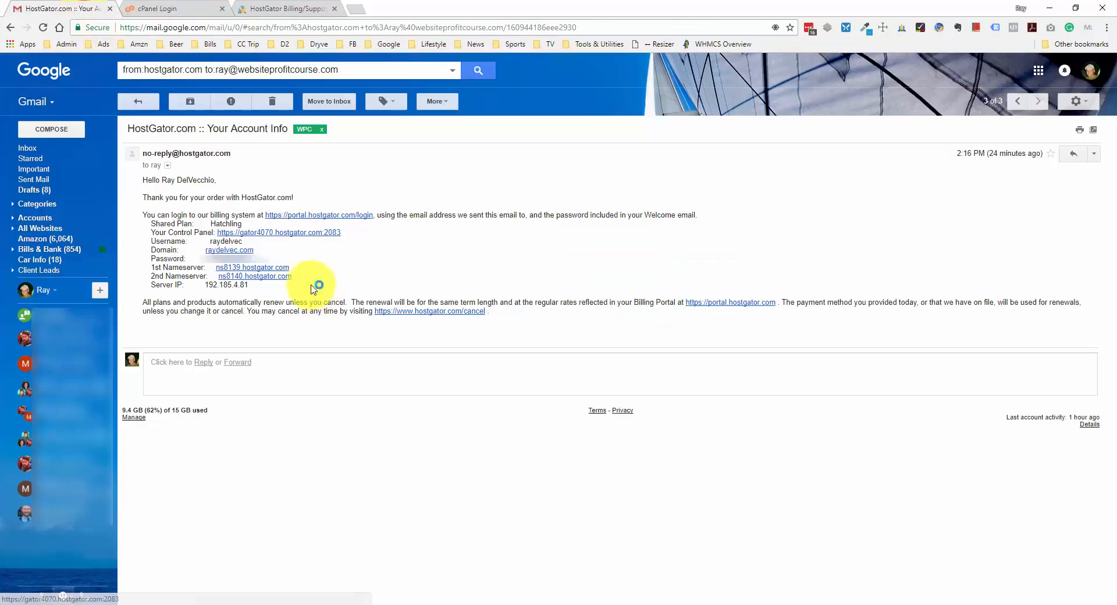
double_click(236, 241)
key(ctrl+c)
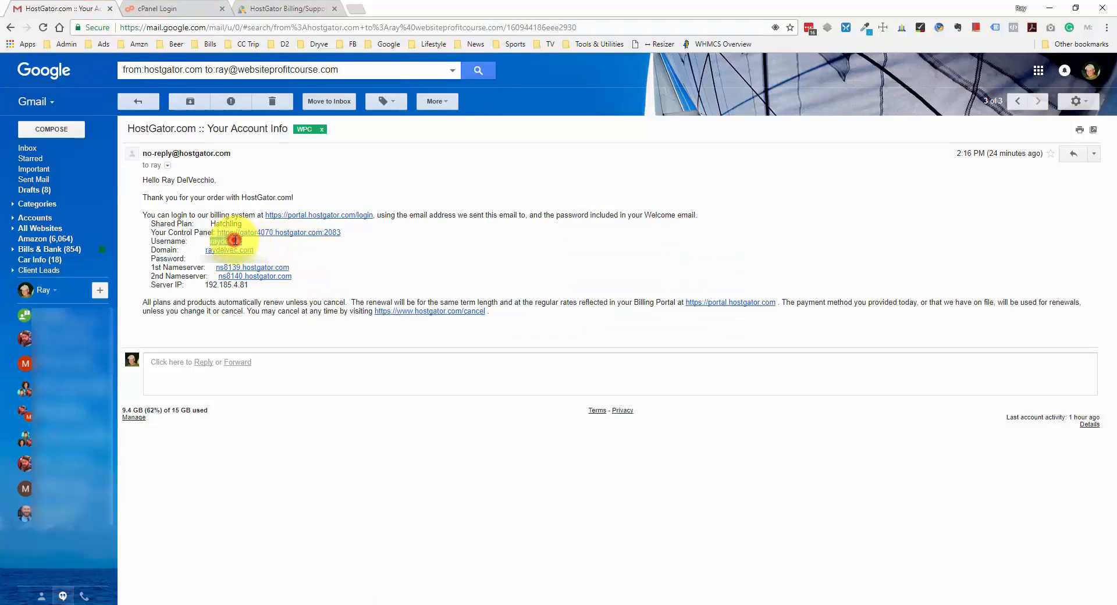
click(165, 8)
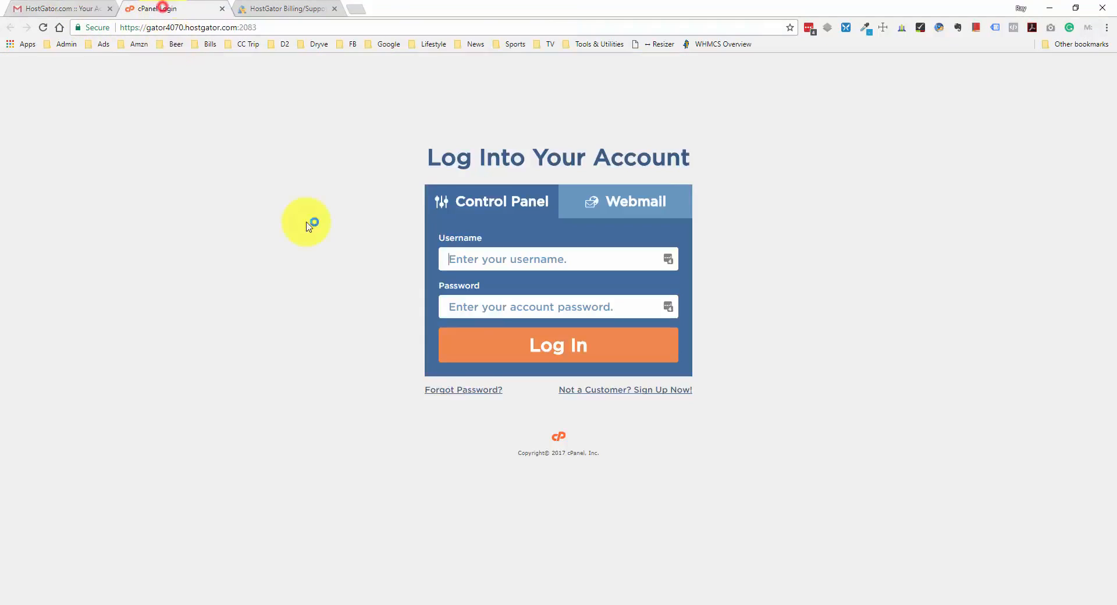
click(492, 259)
key(ctrl+v)
Copy the account password from the email into the password field and log in to cPanel
click(51, 8)
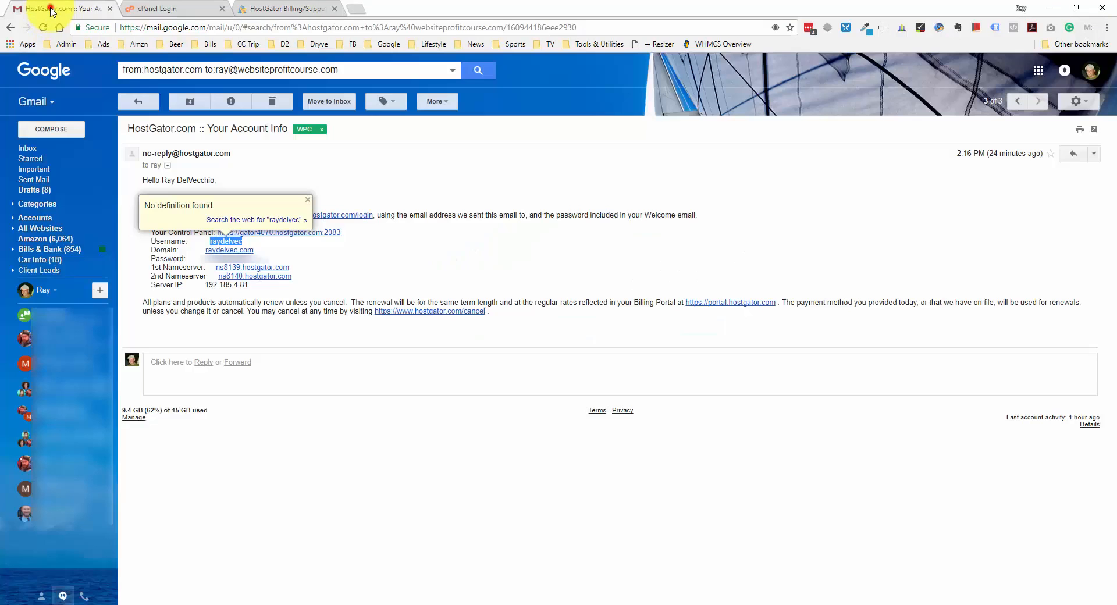
click(210, 254)
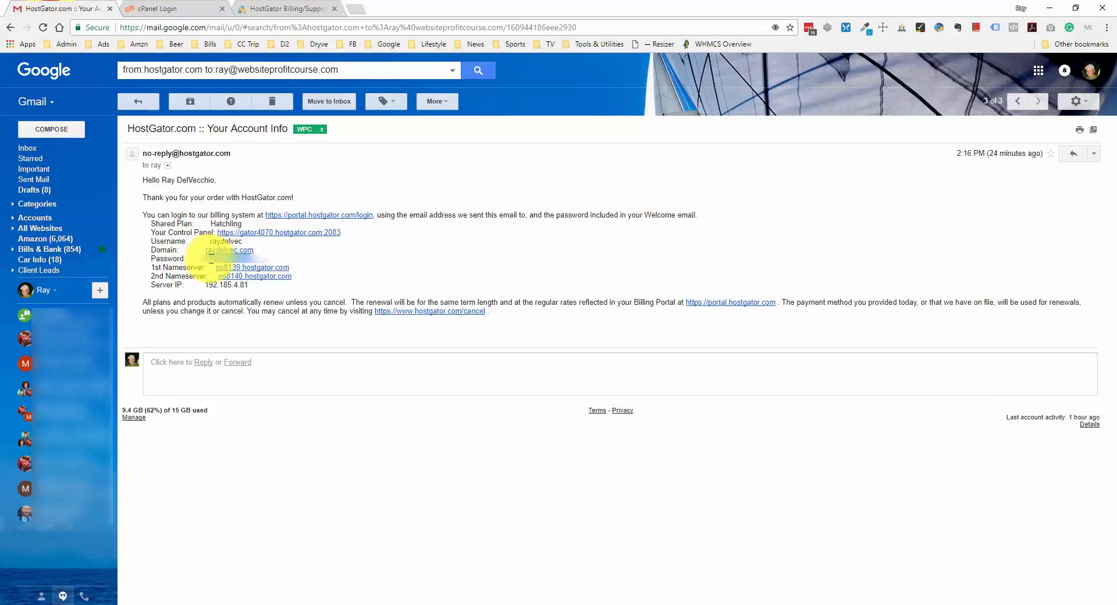
drag(210, 254, 251, 258)
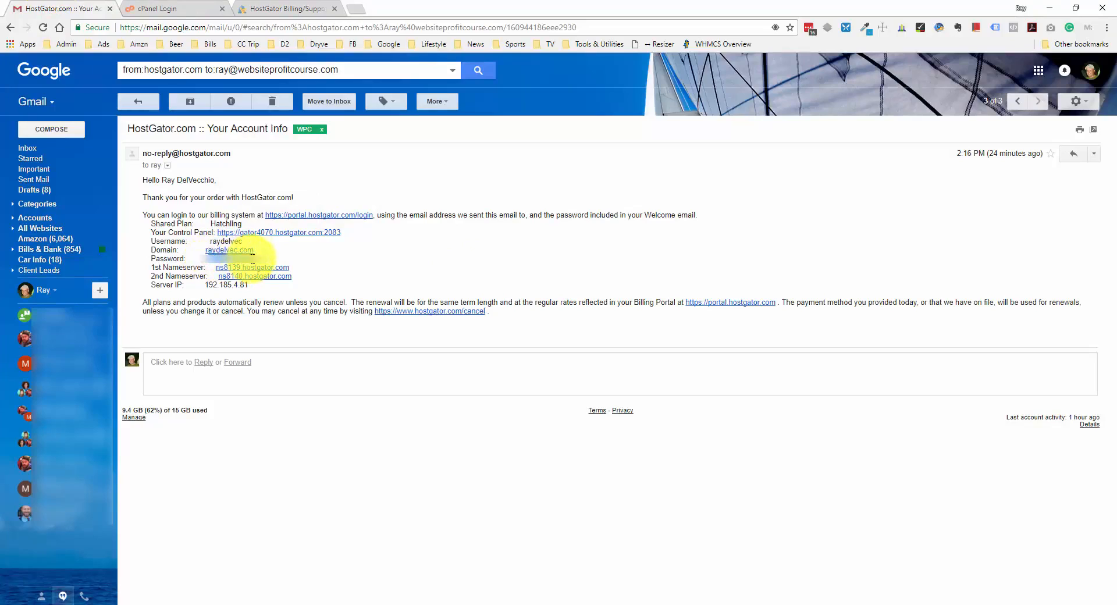
click(182, 9)
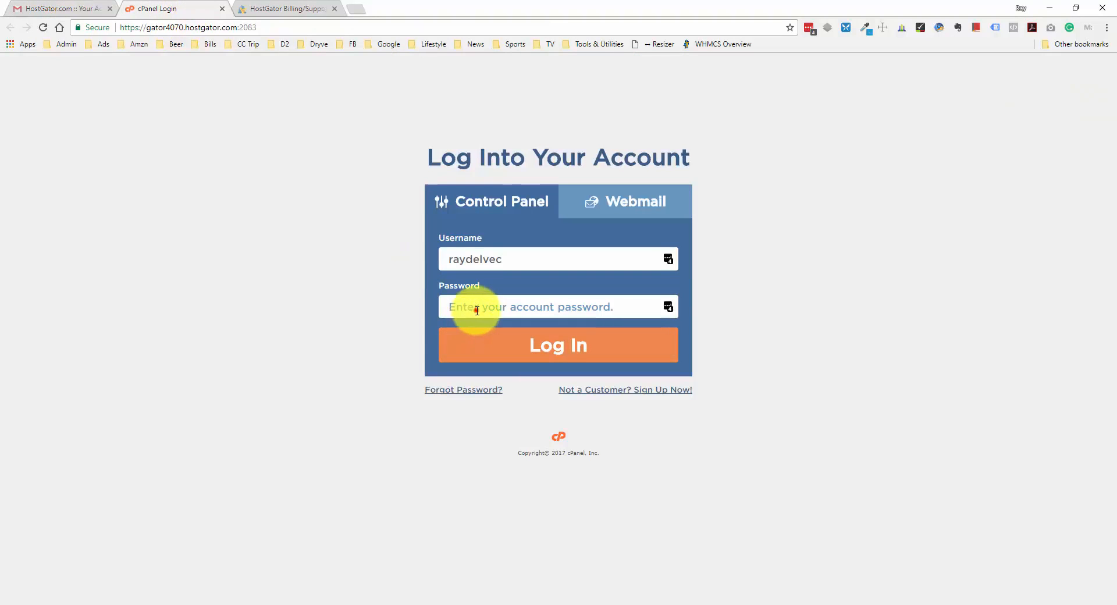
click(476, 310)
key(ctrl+v)
click(527, 343)
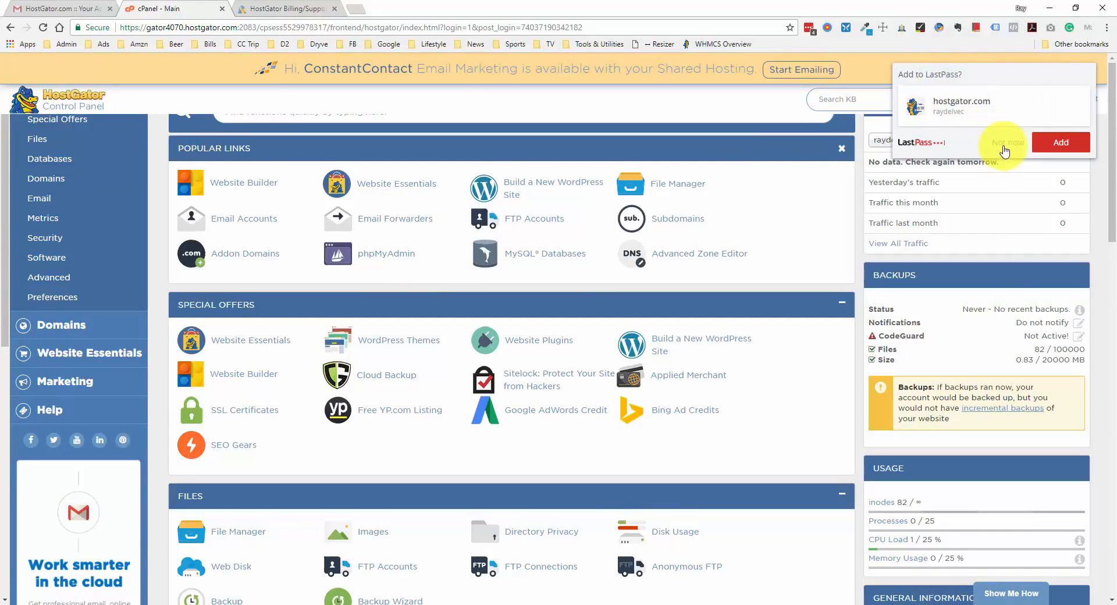
click(1007, 146)
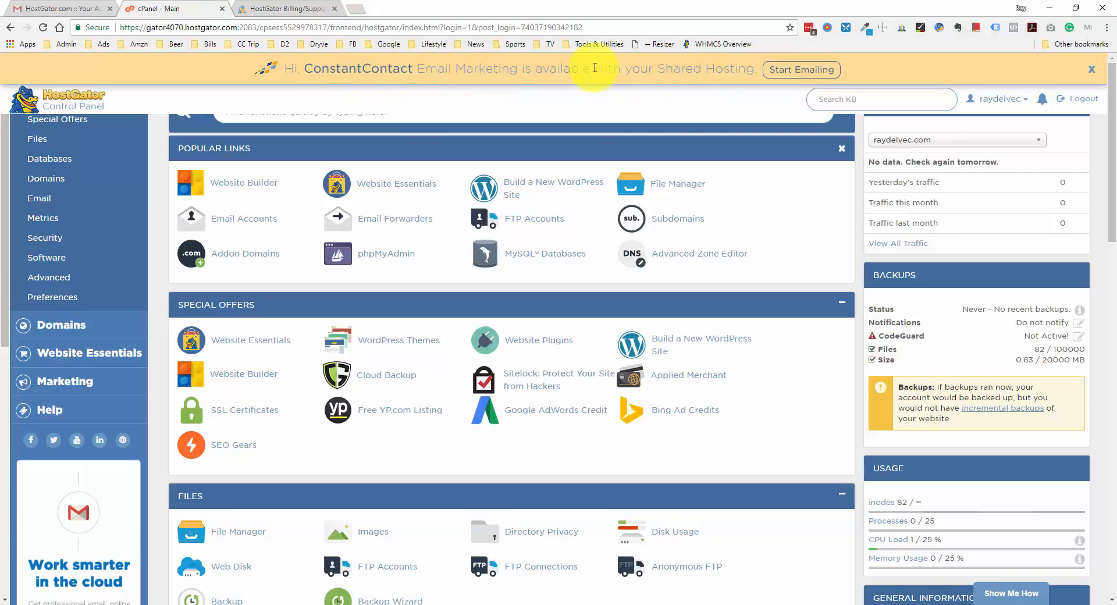
click(1092, 70)
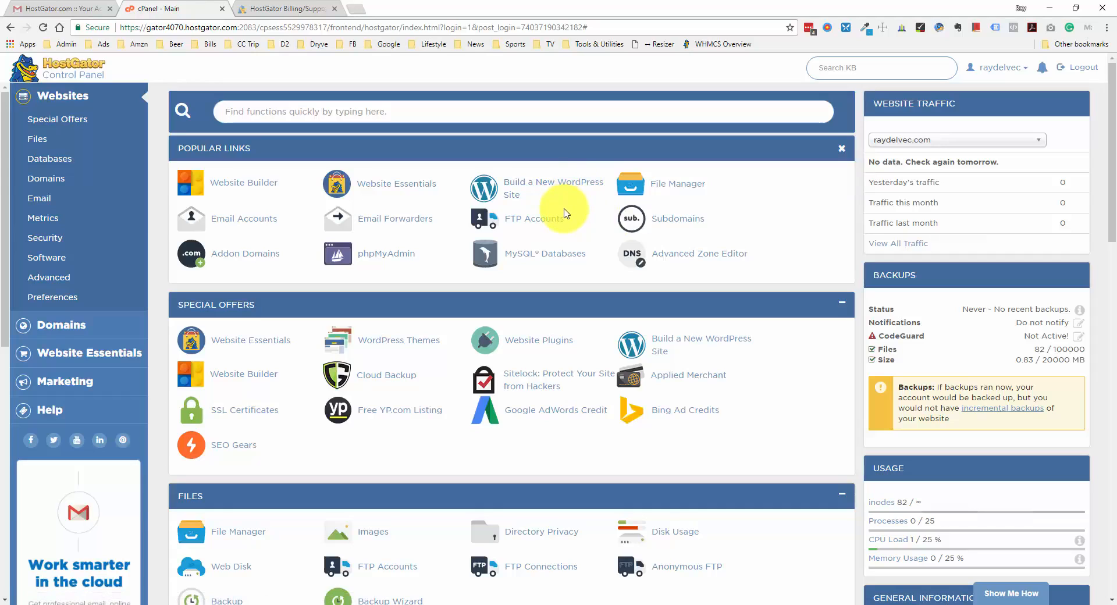
scroll(395, 228, down, 6)
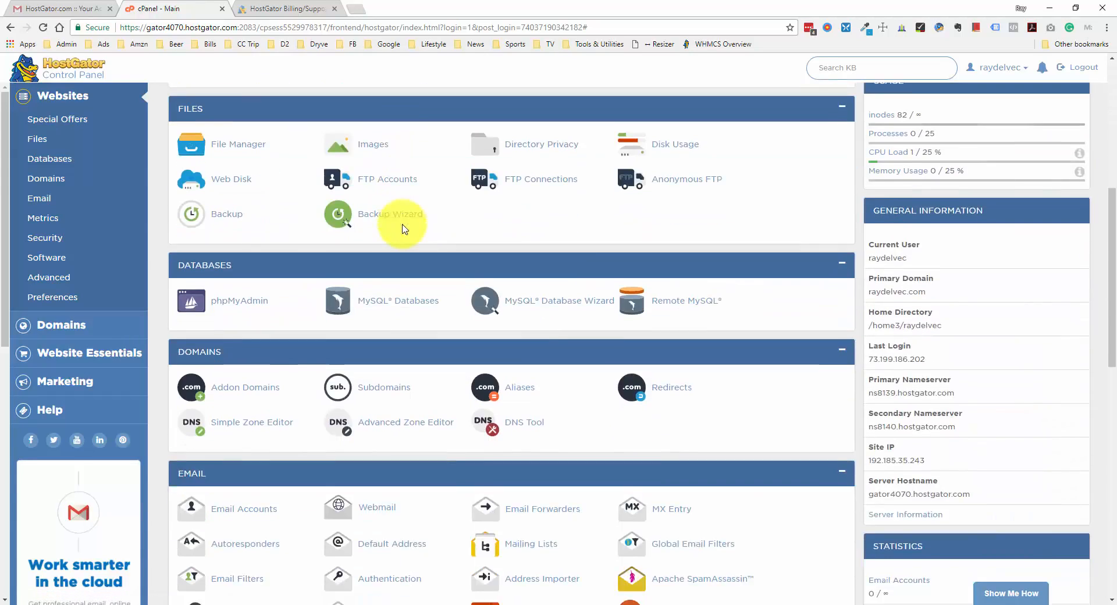
scroll(405, 229, down, 8)
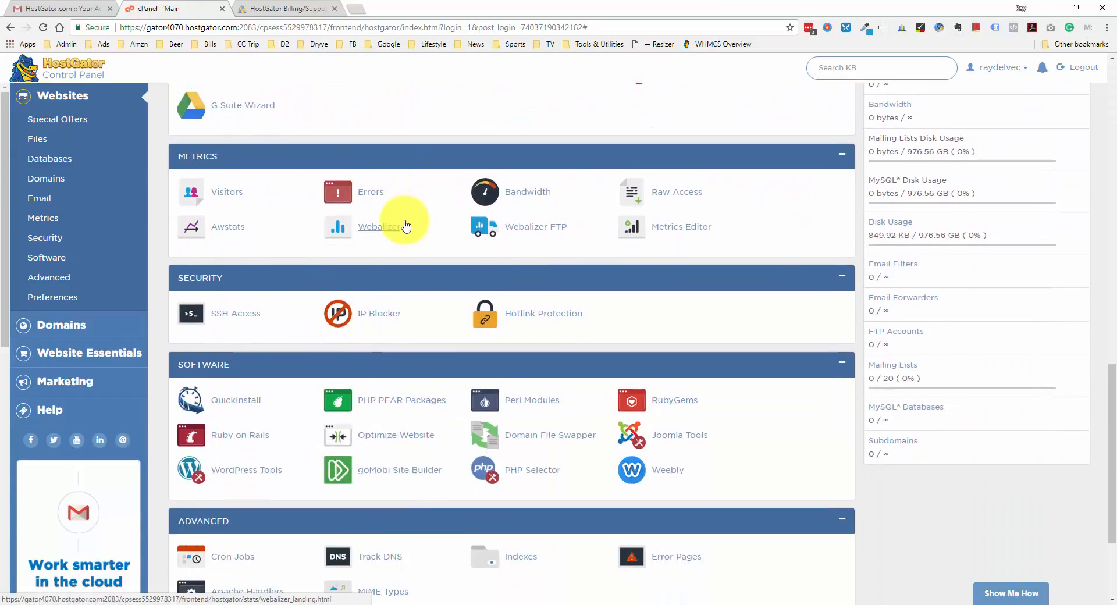
scroll(362, 332, down, 1)
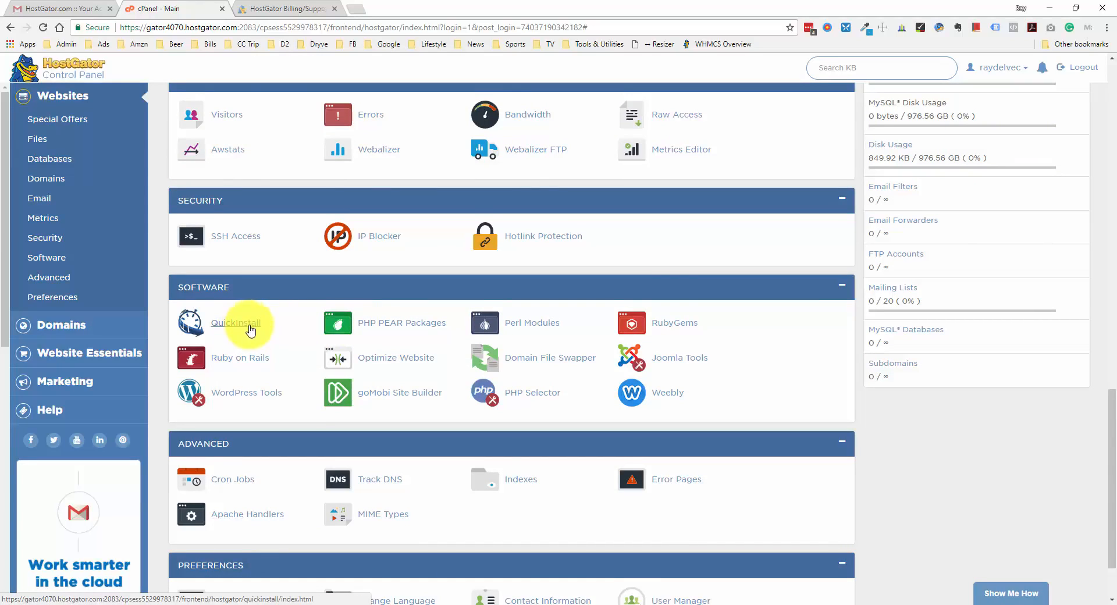
scroll(250, 330, up, 20)
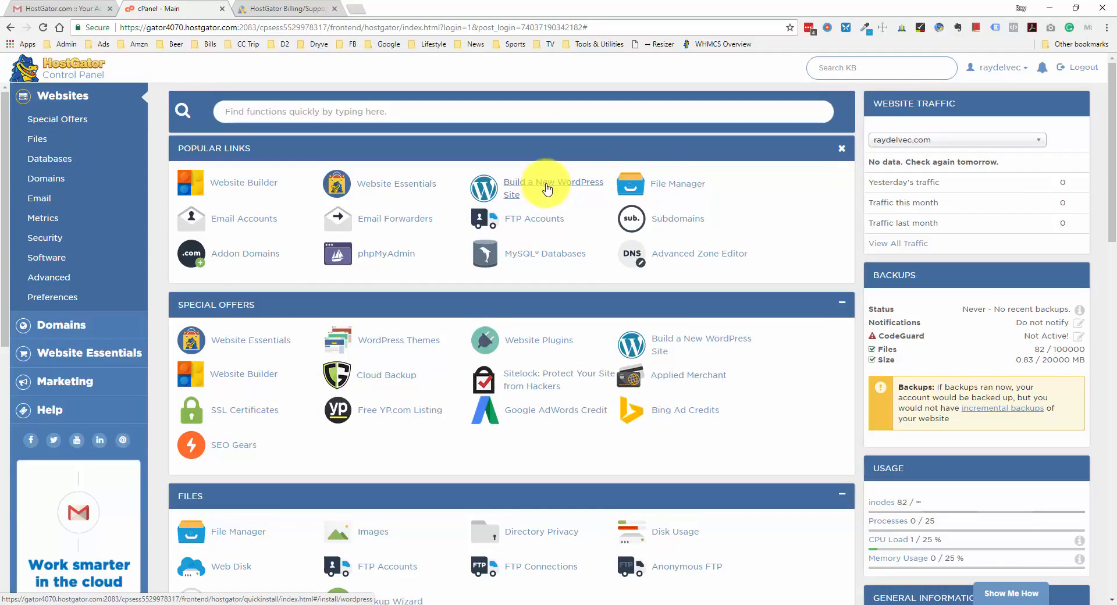
Choose Build a New WordPress Site, select the new domain, and continue to Install Settings
click(551, 187)
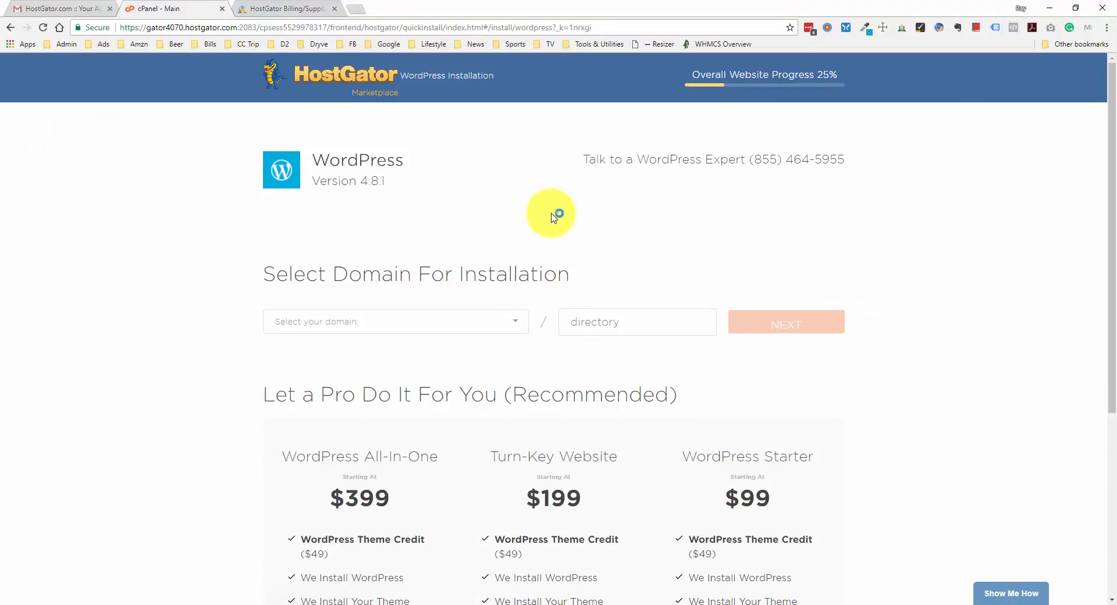
click(518, 324)
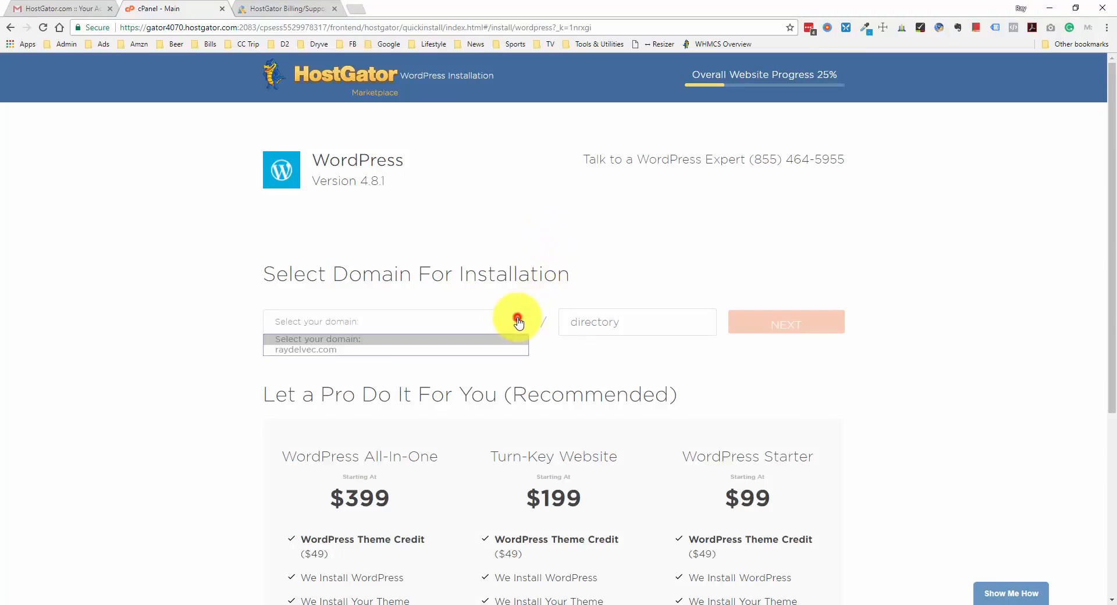
click(303, 347)
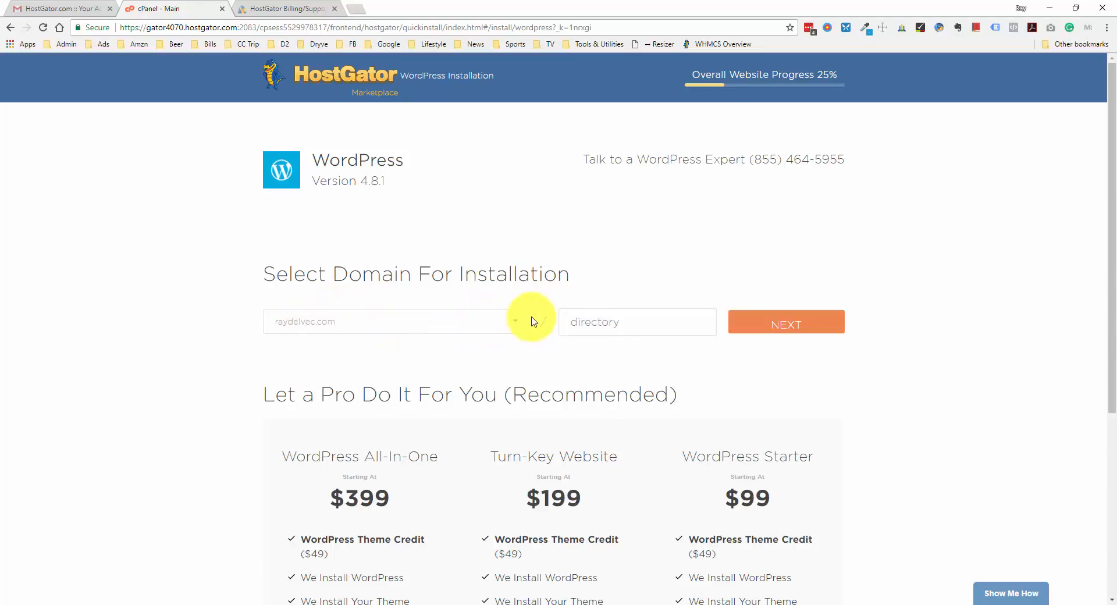
click(635, 323)
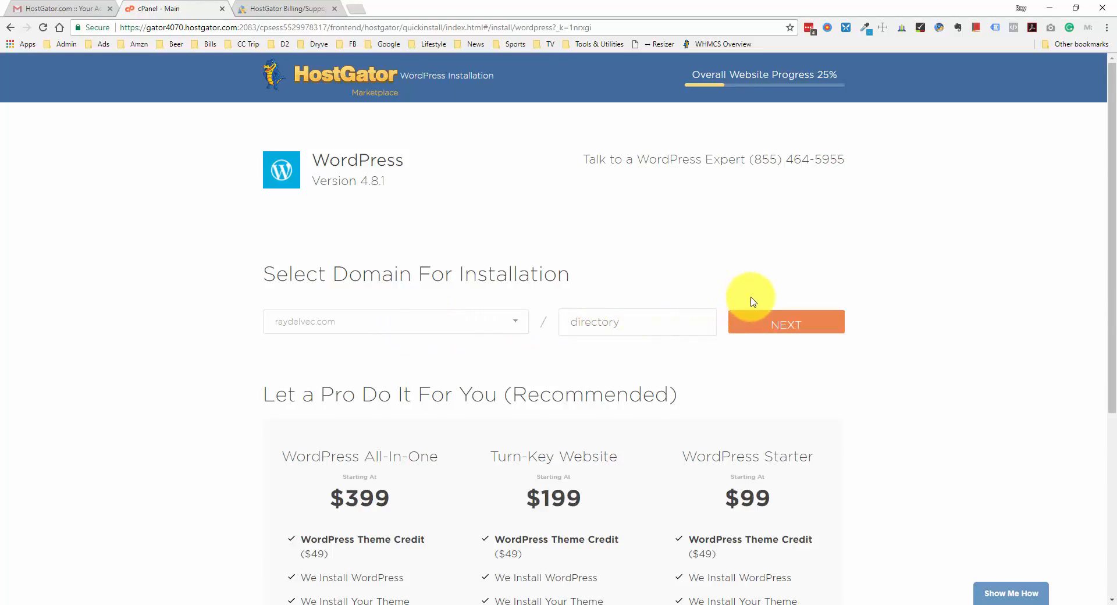
click(785, 322)
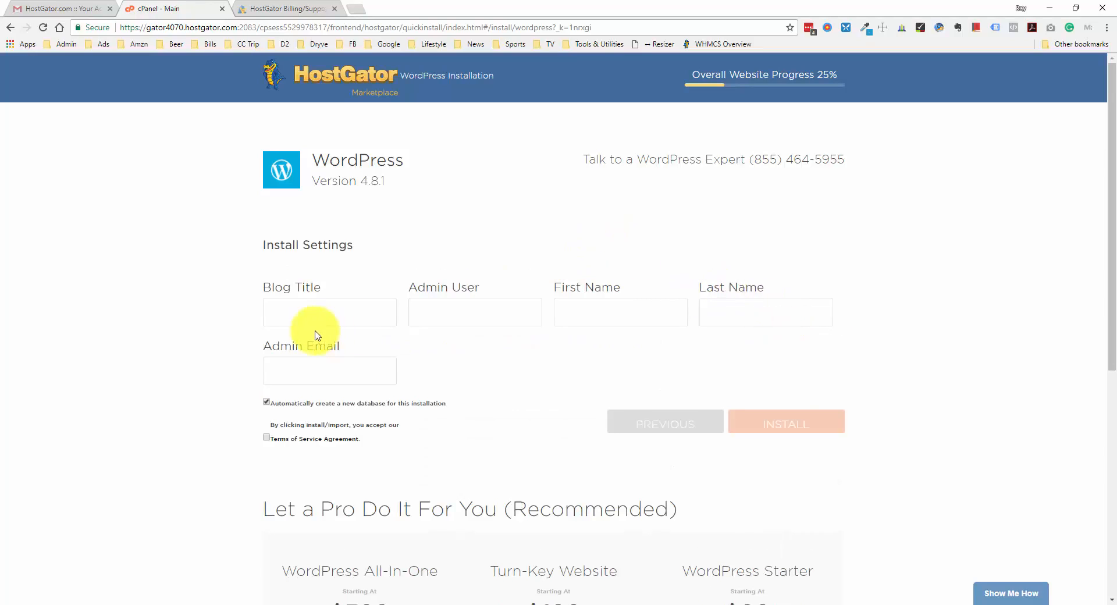
Enter the blog title and the admin e-mail on websiteprofitcourse.com, accept the terms, and install WordPress
click(319, 314)
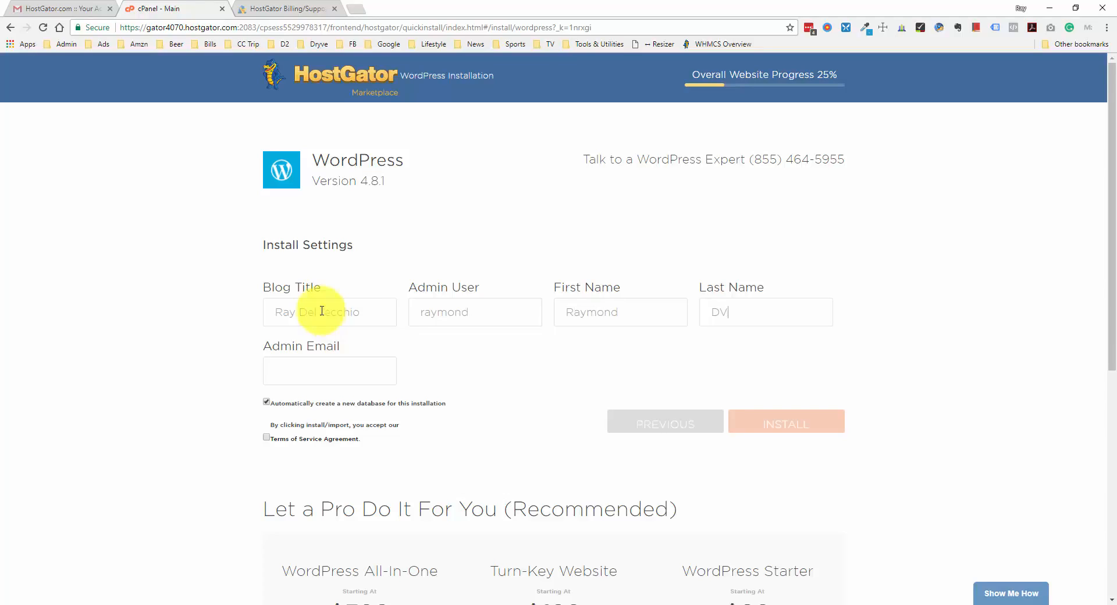
click(348, 360)
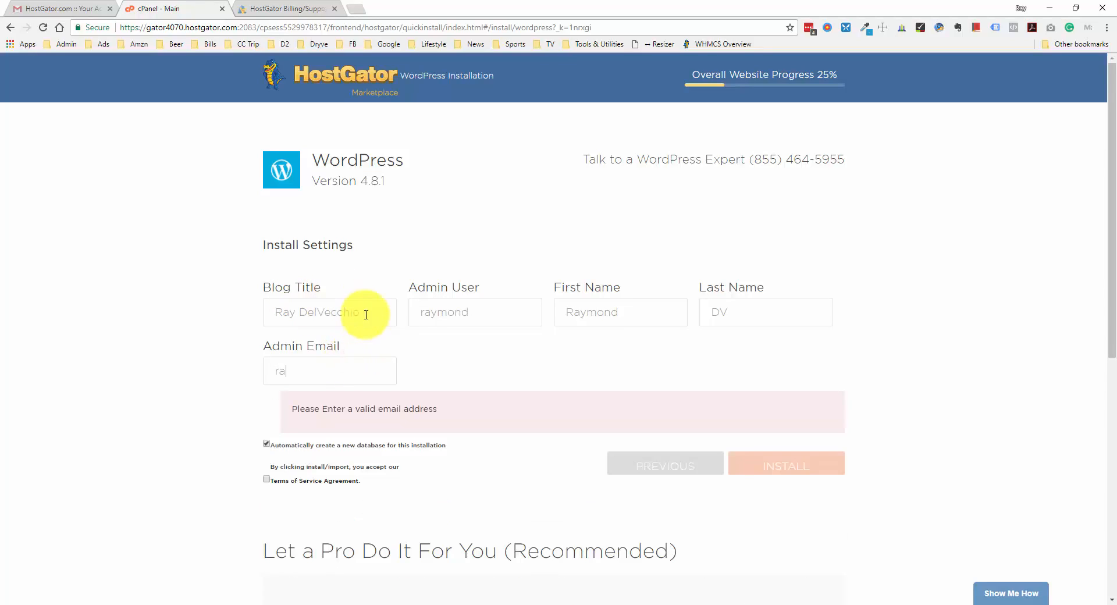
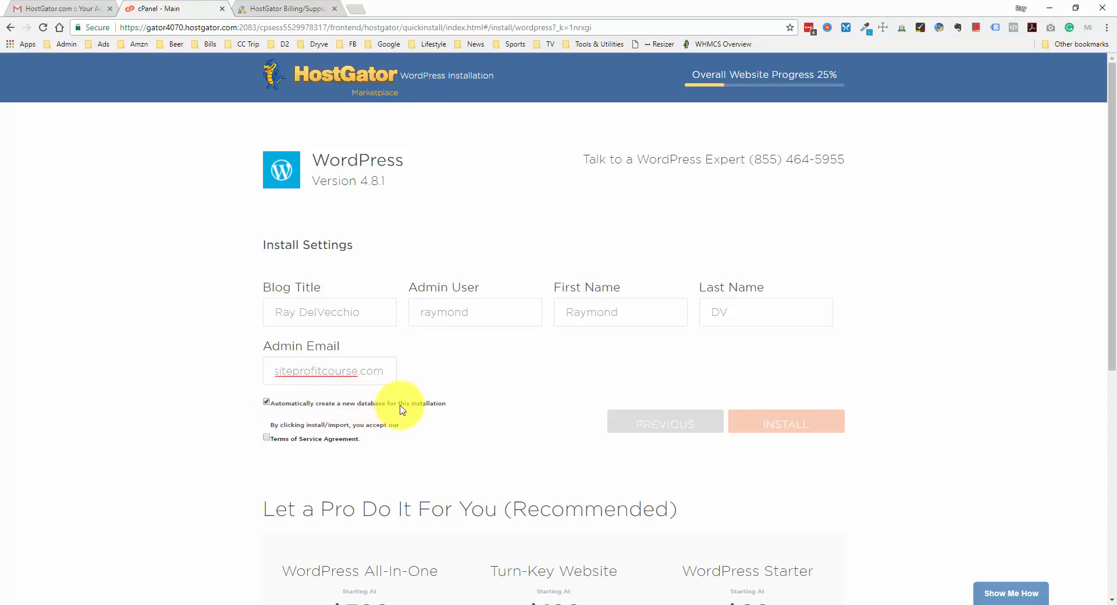
click(266, 437)
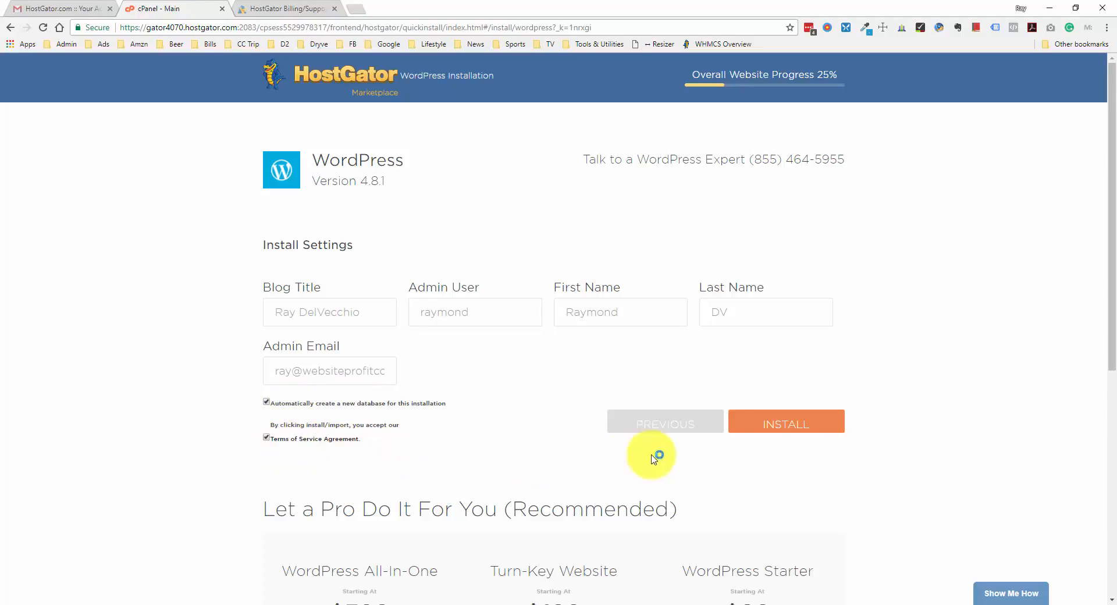
click(813, 429)
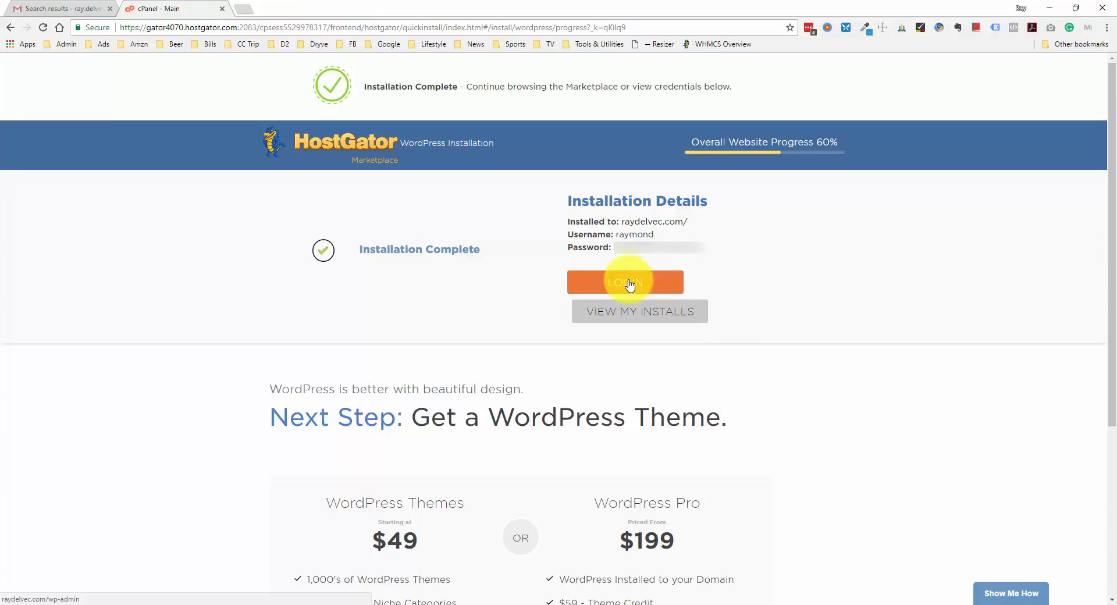
Open the new site's WordPress login page in a new tab and copy the generated admin password
click(628, 285)
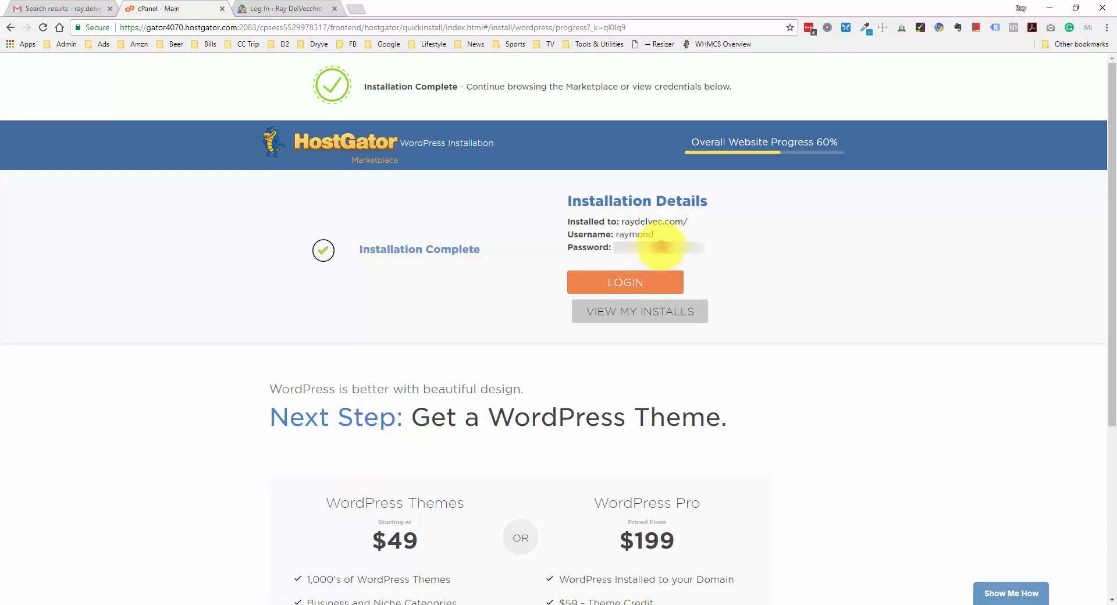
double_click(661, 247)
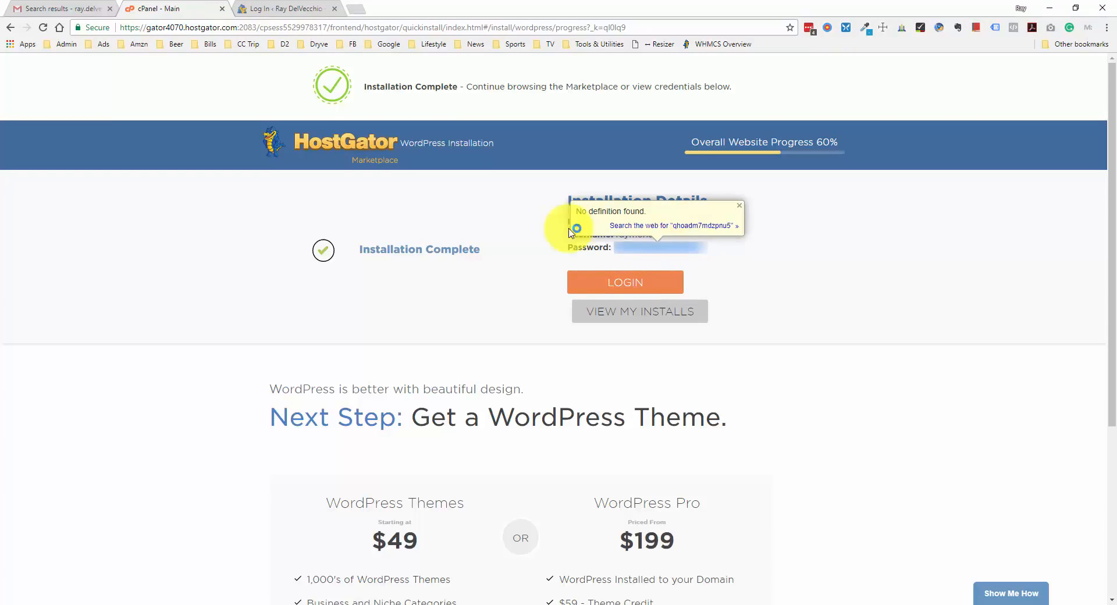
click(278, 9)
click(509, 237)
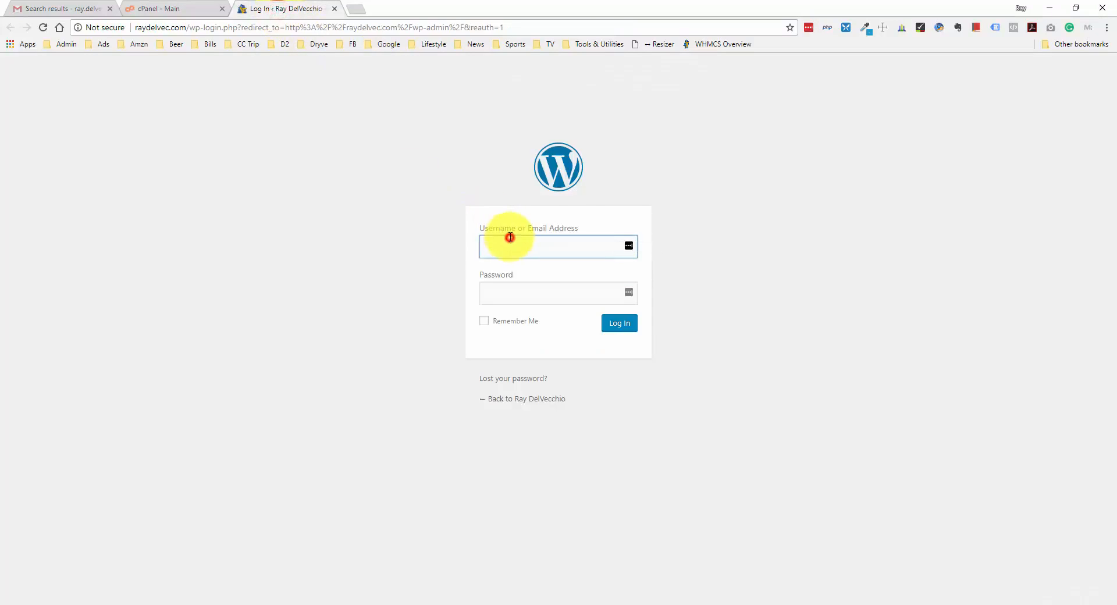
Log in to the WordPress dashboard with the admin username and the pasted generated password
text(raymond)
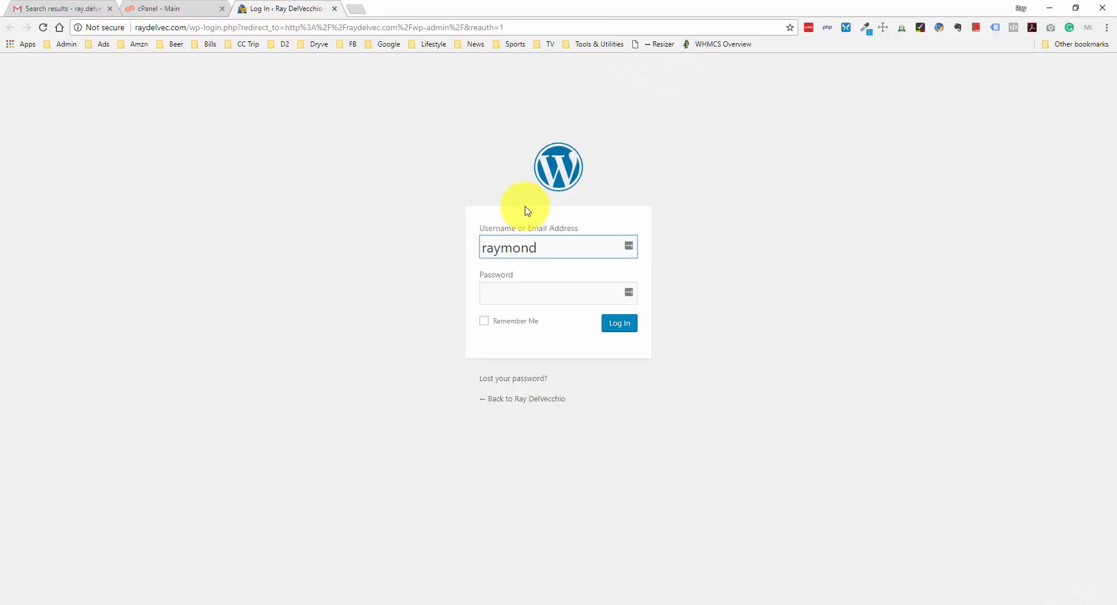
key(Tab)
key(ctrl+v)
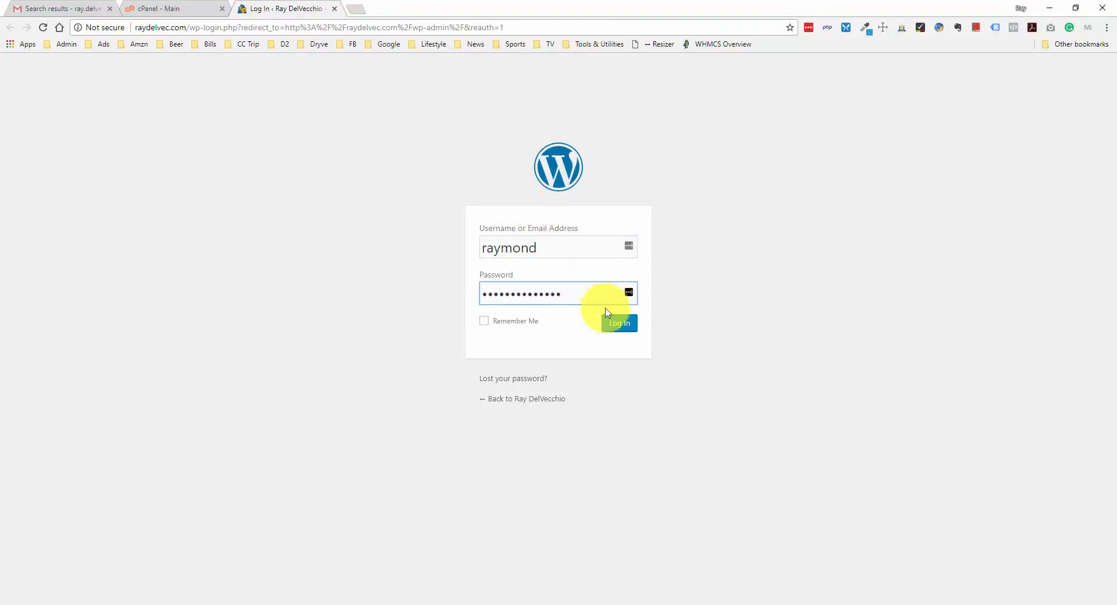
click(613, 326)
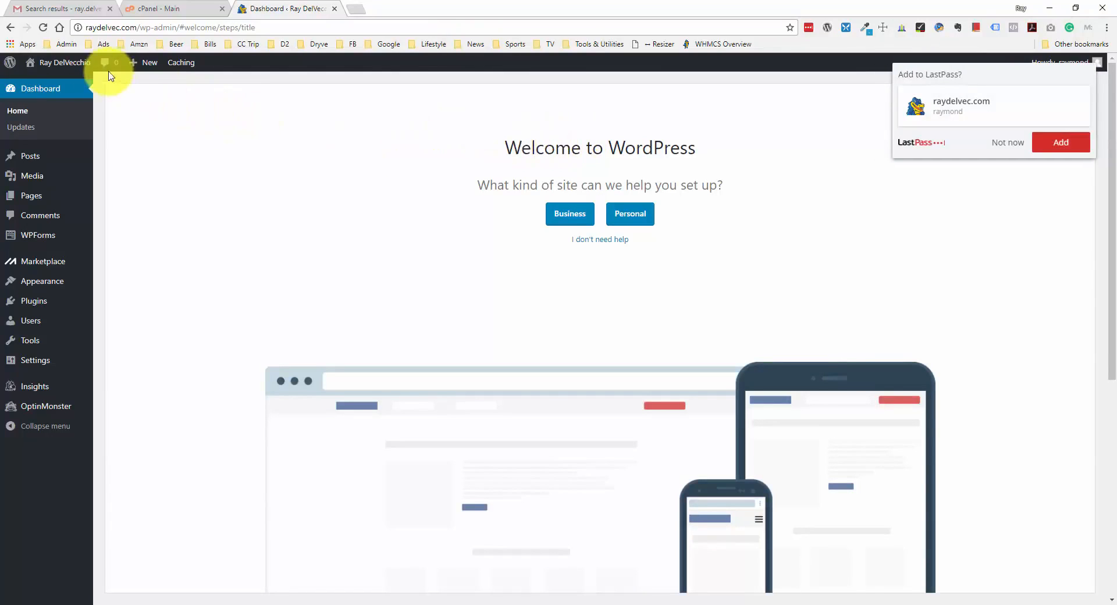
Visit the live site from the admin bar and scroll to the default 'Hello world!' post
mouse_move(72, 62)
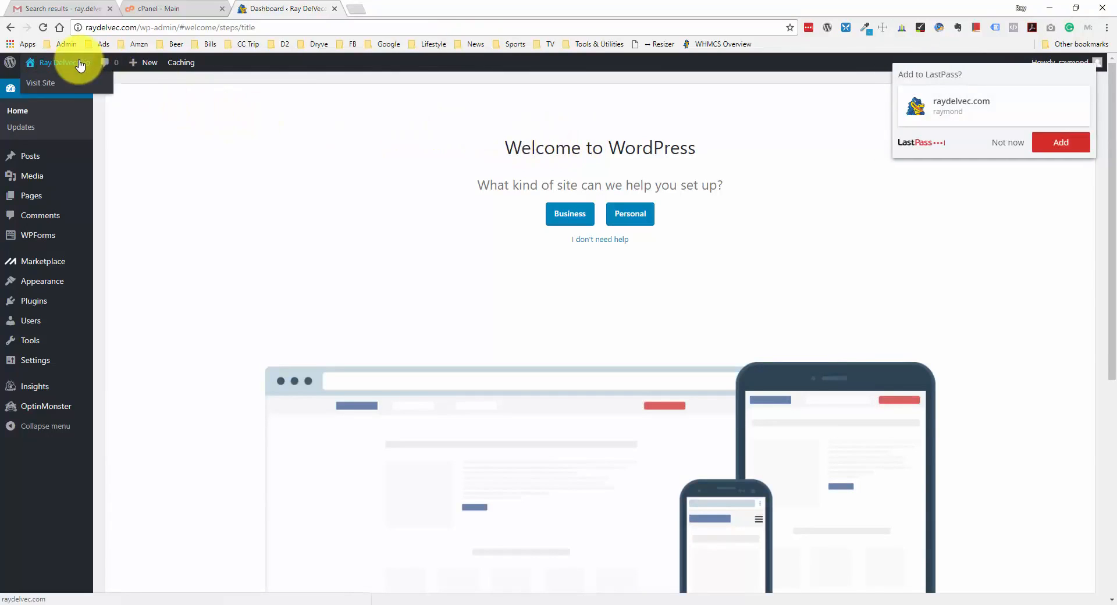
ctrl+click(53, 87)
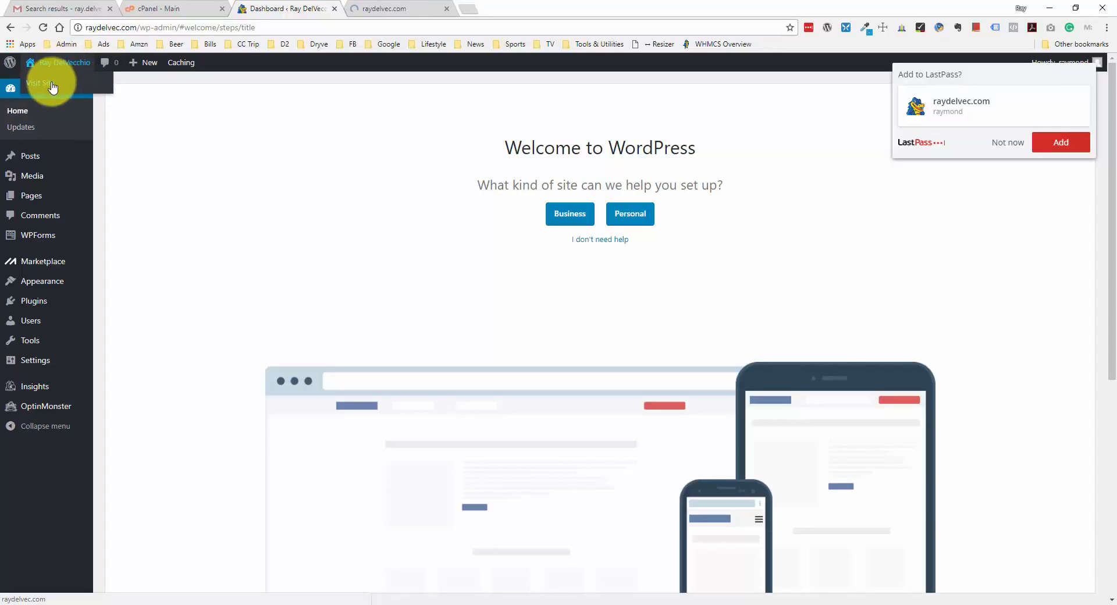
click(384, 15)
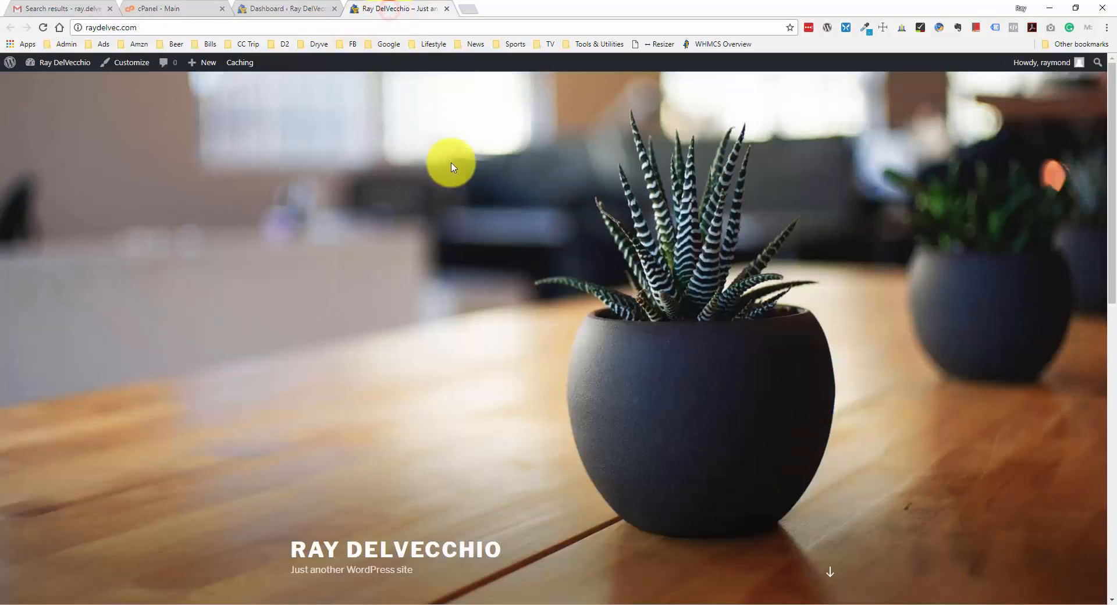
scroll(474, 187, down, 4)
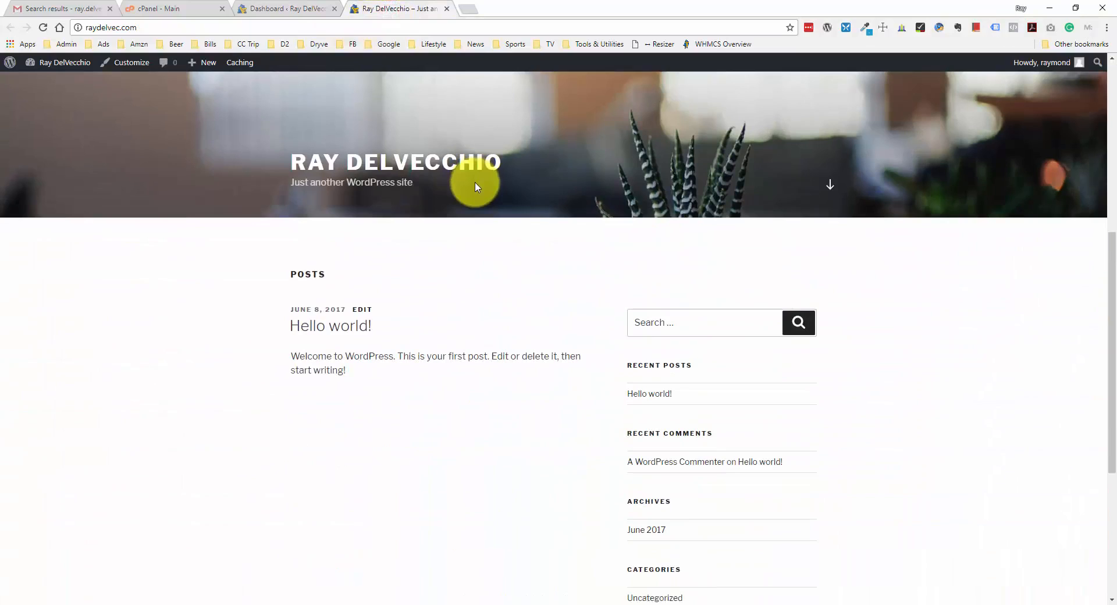